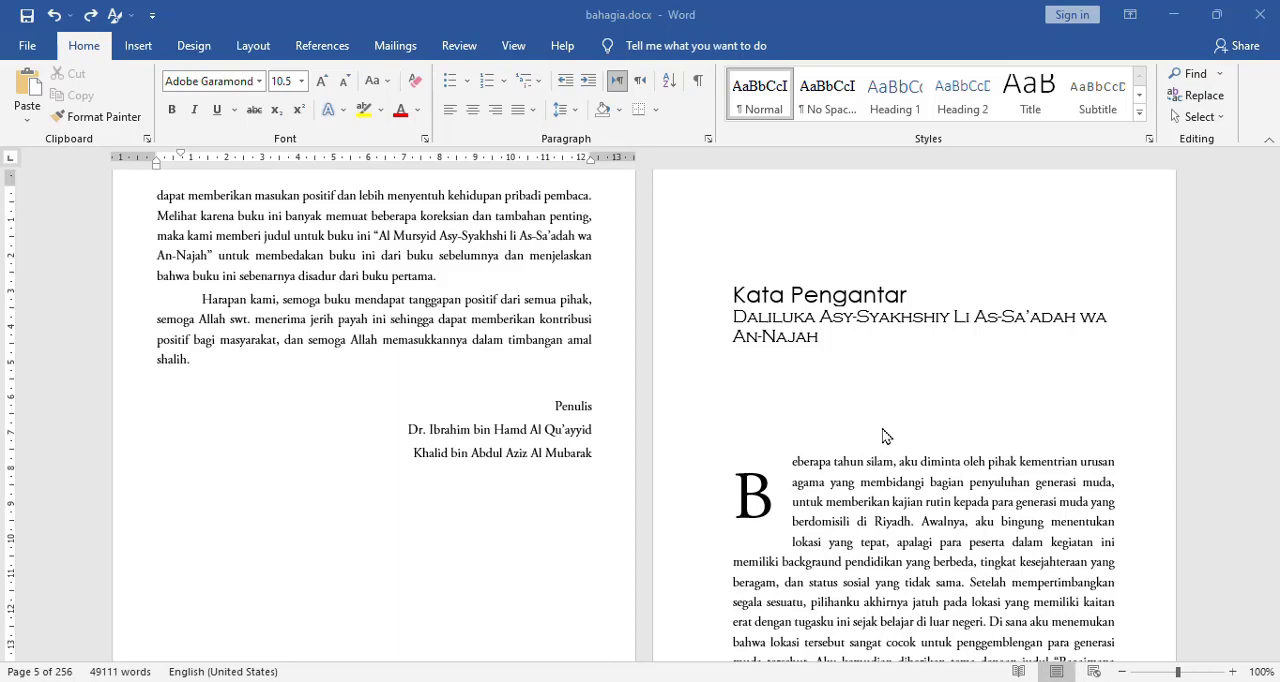
Examine the paragraph settings of the body text and the layout of the following pages in bahagia.docx.
{"action": "double_click", "coordinate": [340, 238]}
{"action": "left_click", "coordinate": [283, 232]}
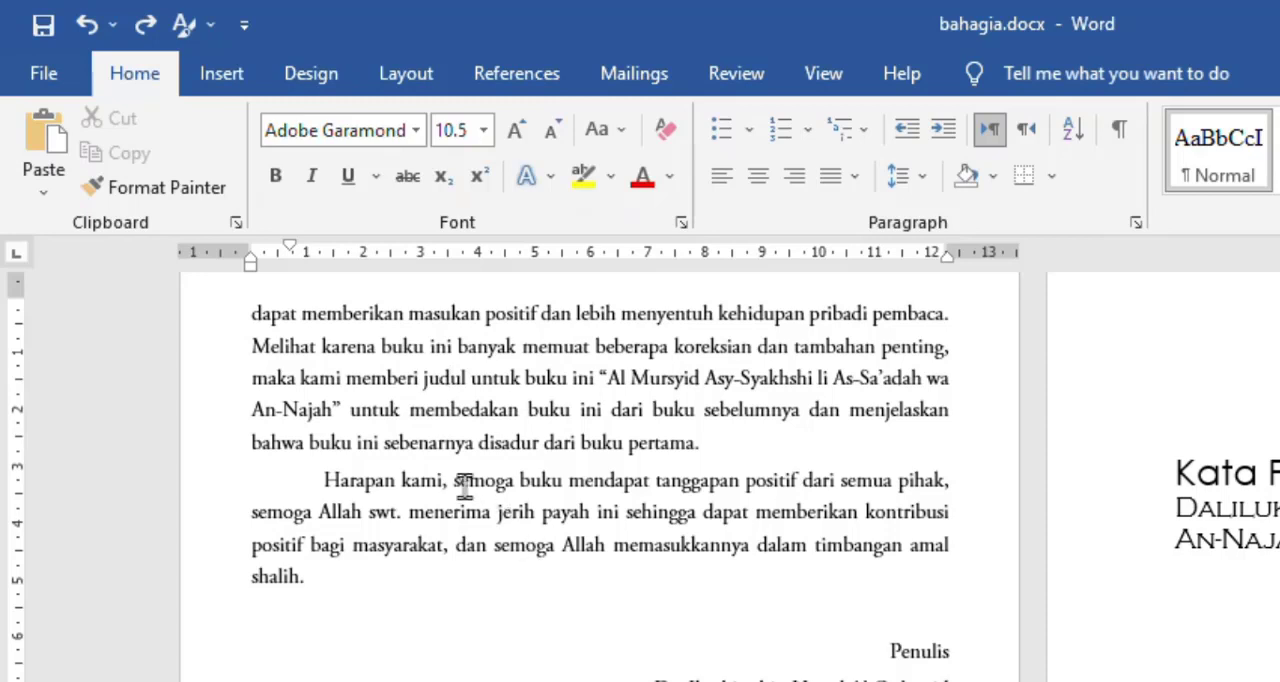
{"action": "left_click", "coordinate": [462, 418]}
{"action": "left_click", "coordinate": [1137, 224]}
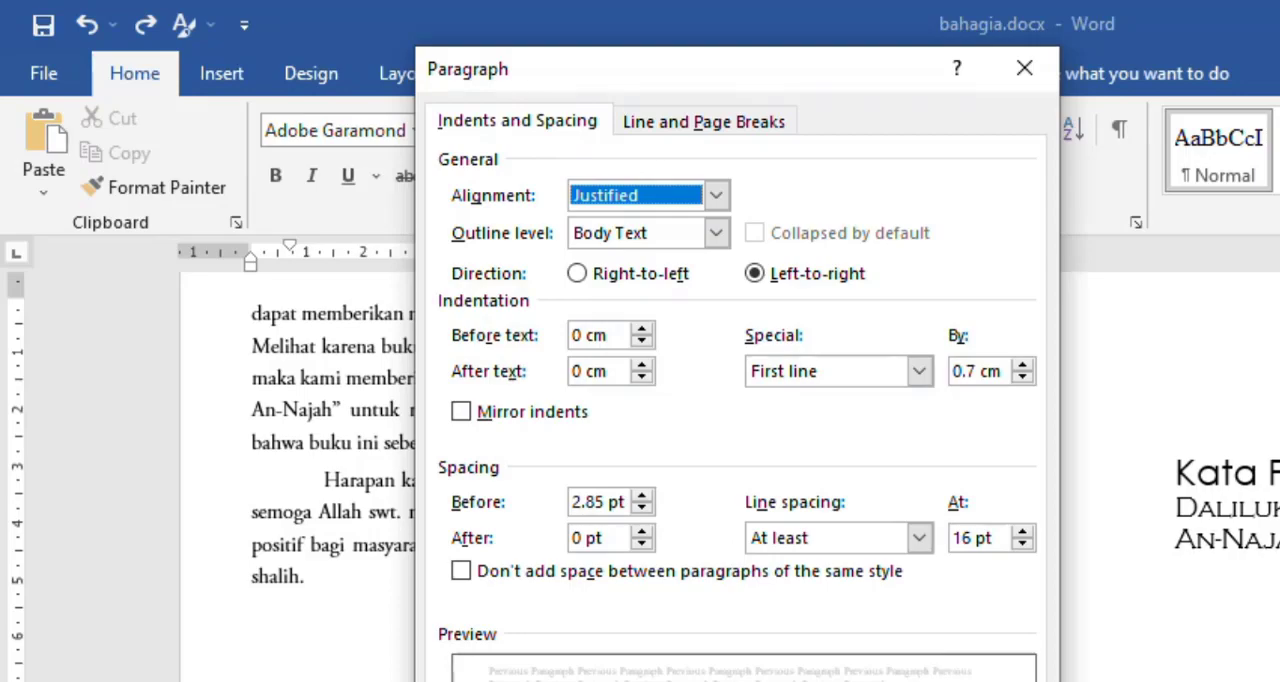
{"action": "left_click", "coordinate": [975, 681]}
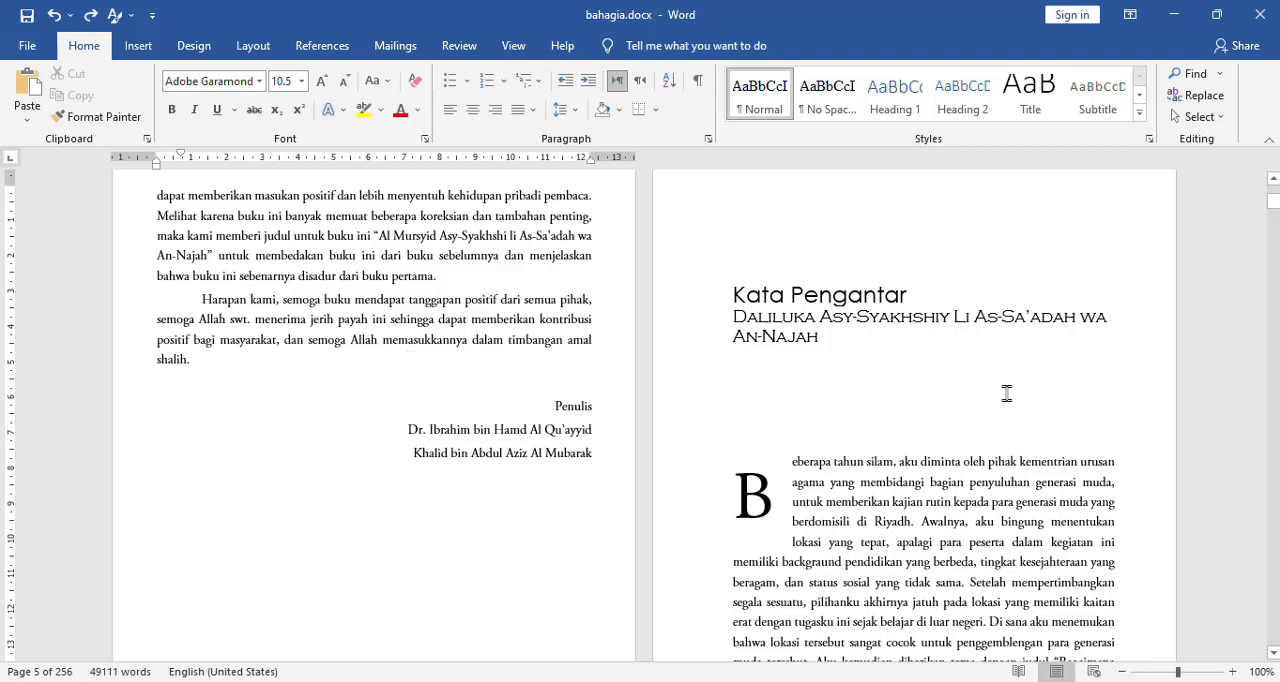
{"action": "scroll", "coordinate": [1275, 545], "scroll_direction": "down", "scroll_amount": 10}
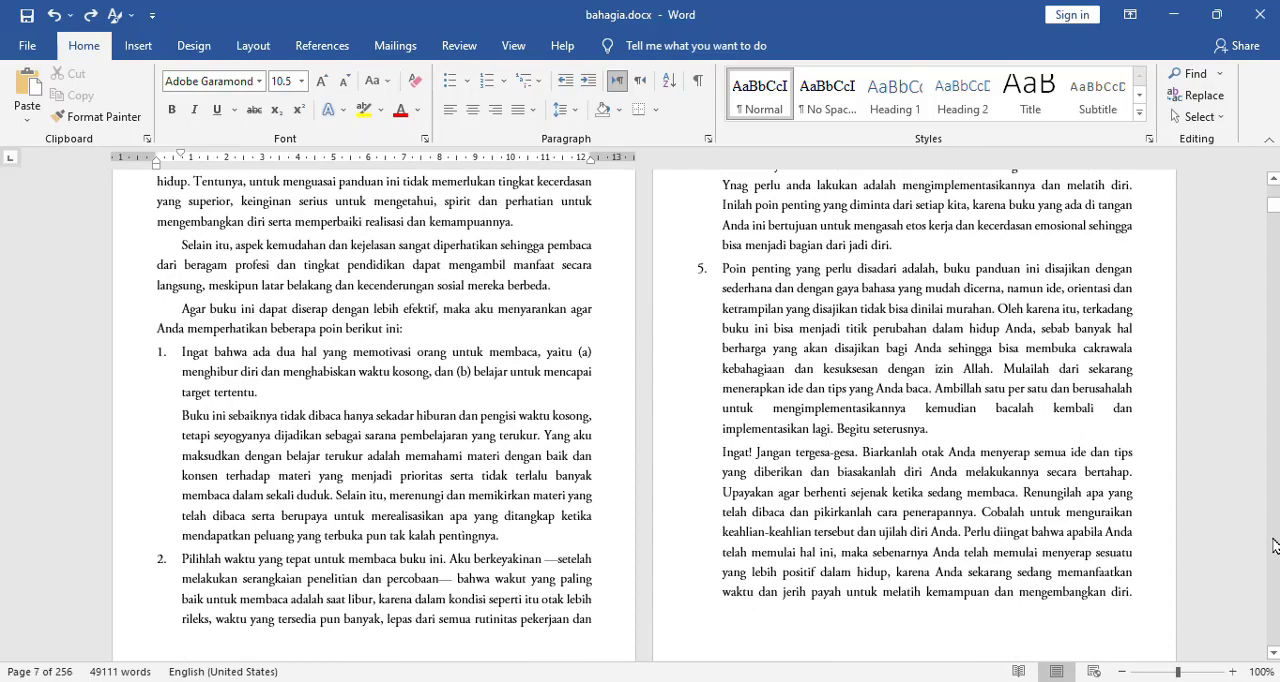
{"action": "scroll", "coordinate": [1275, 545], "scroll_direction": "down", "scroll_amount": 10}
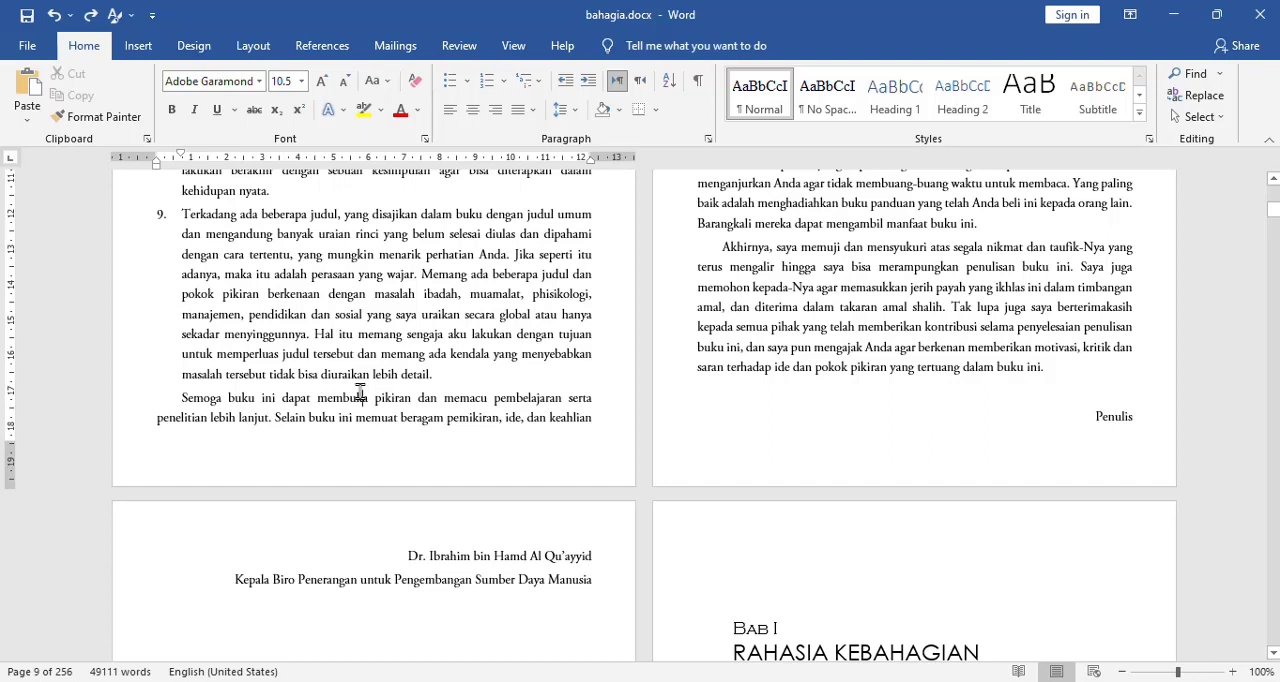
Create a new blank document and check its default paragraph indentation and spacing settings.
{"action": "key", "text": "ctrl+n"}
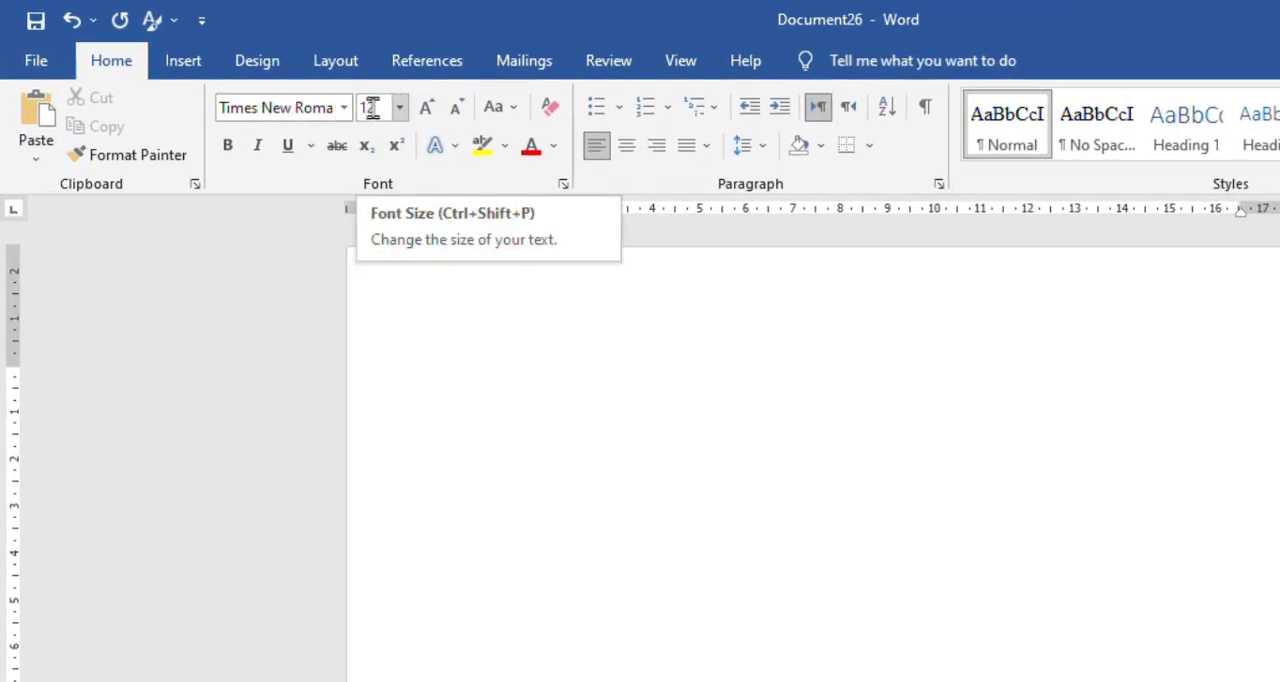
{"action": "left_click", "coordinate": [939, 184]}
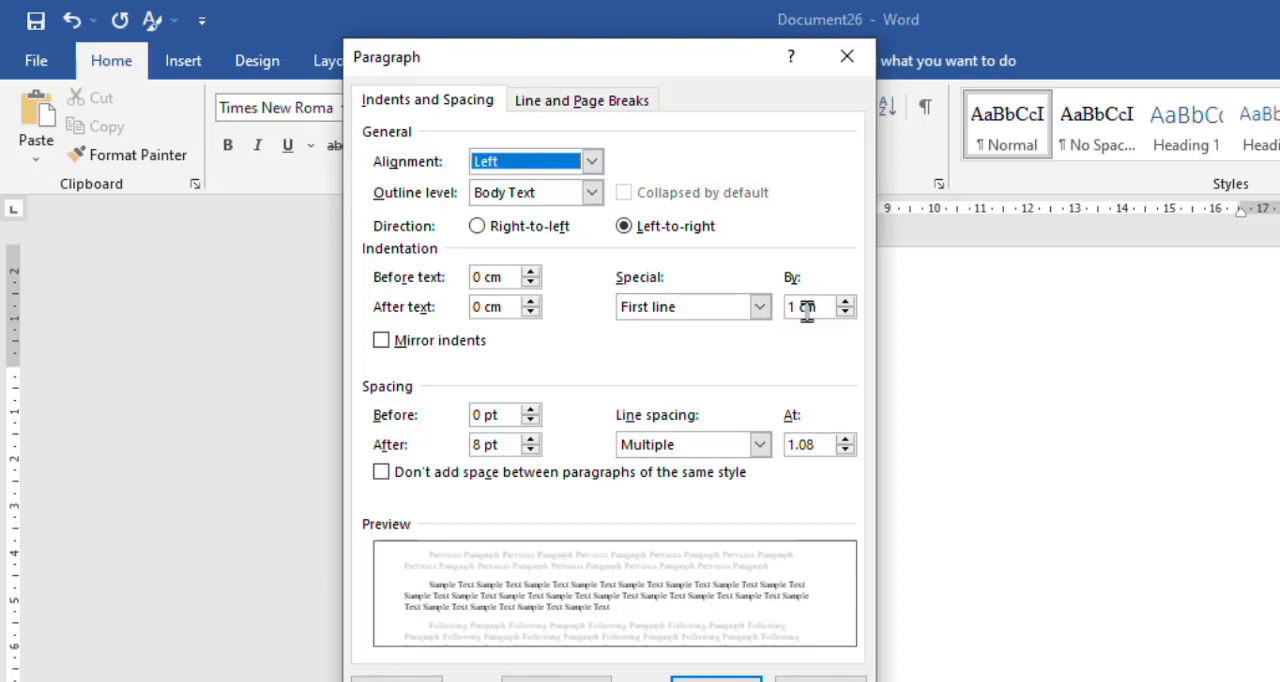
{"action": "left_click", "coordinate": [807, 311]}
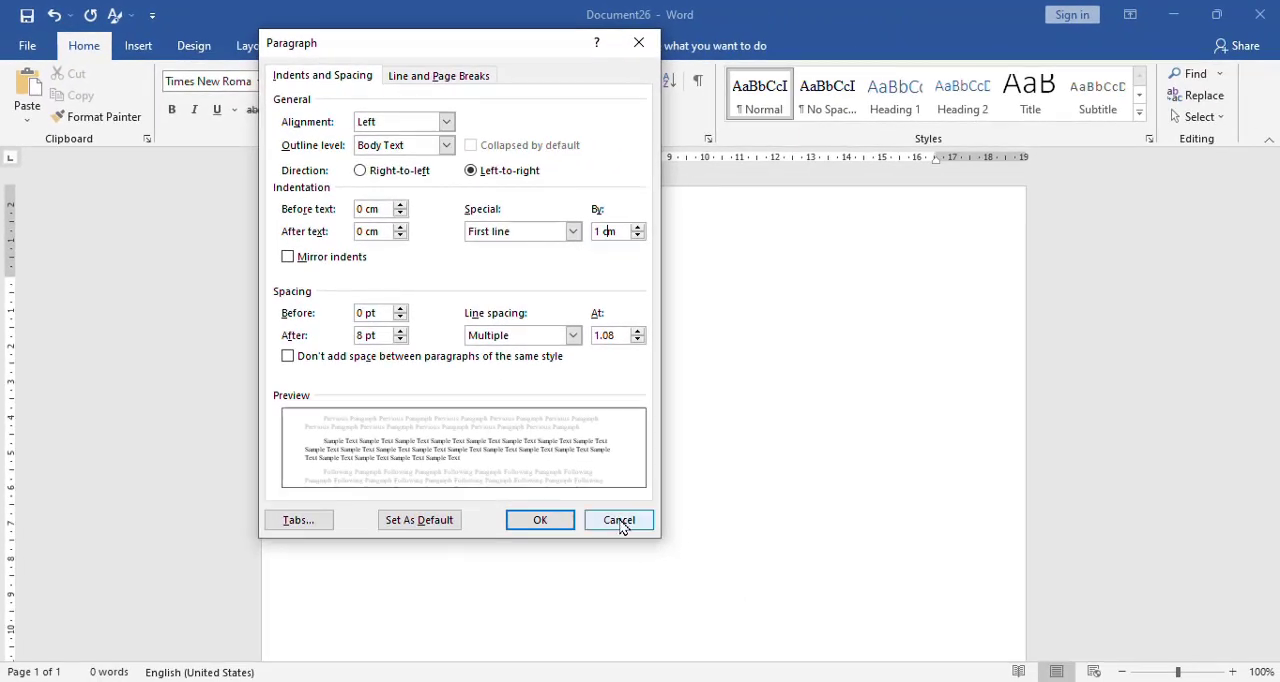
{"action": "left_click", "coordinate": [620, 522]}
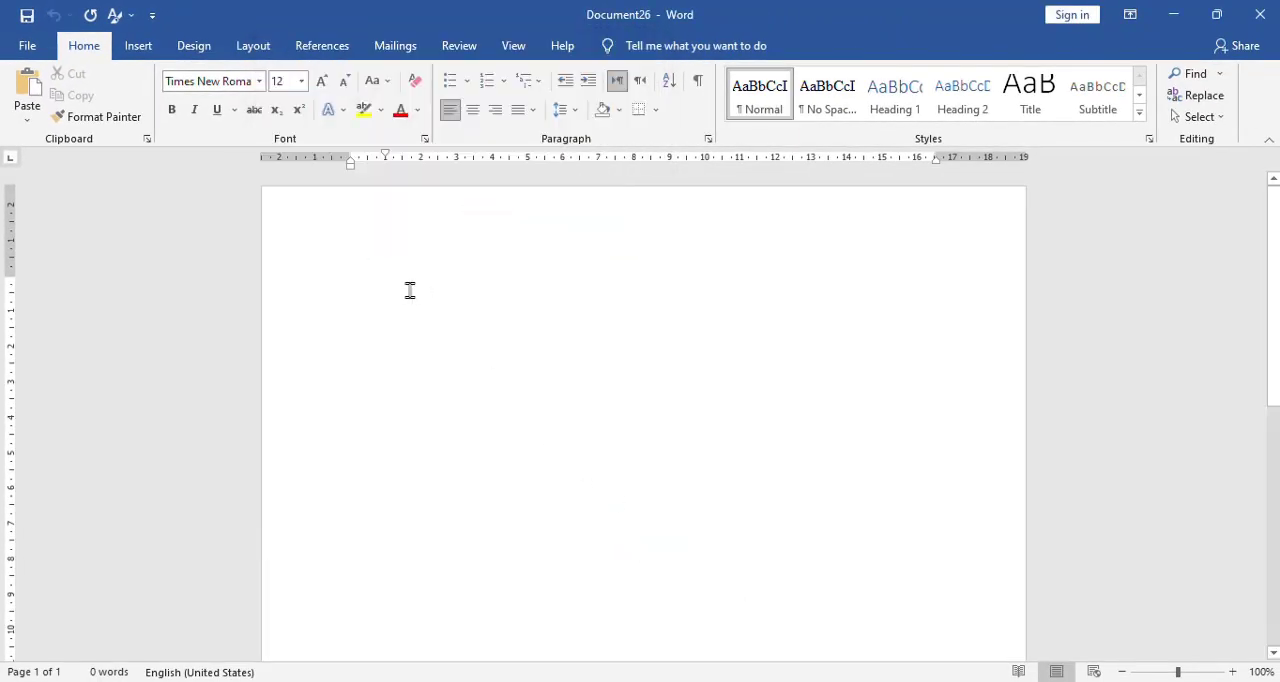
Generate a sample paragraph with =lorem(1) and check its font name and size.
{"action": "type", "text": "=lorem(1)"}
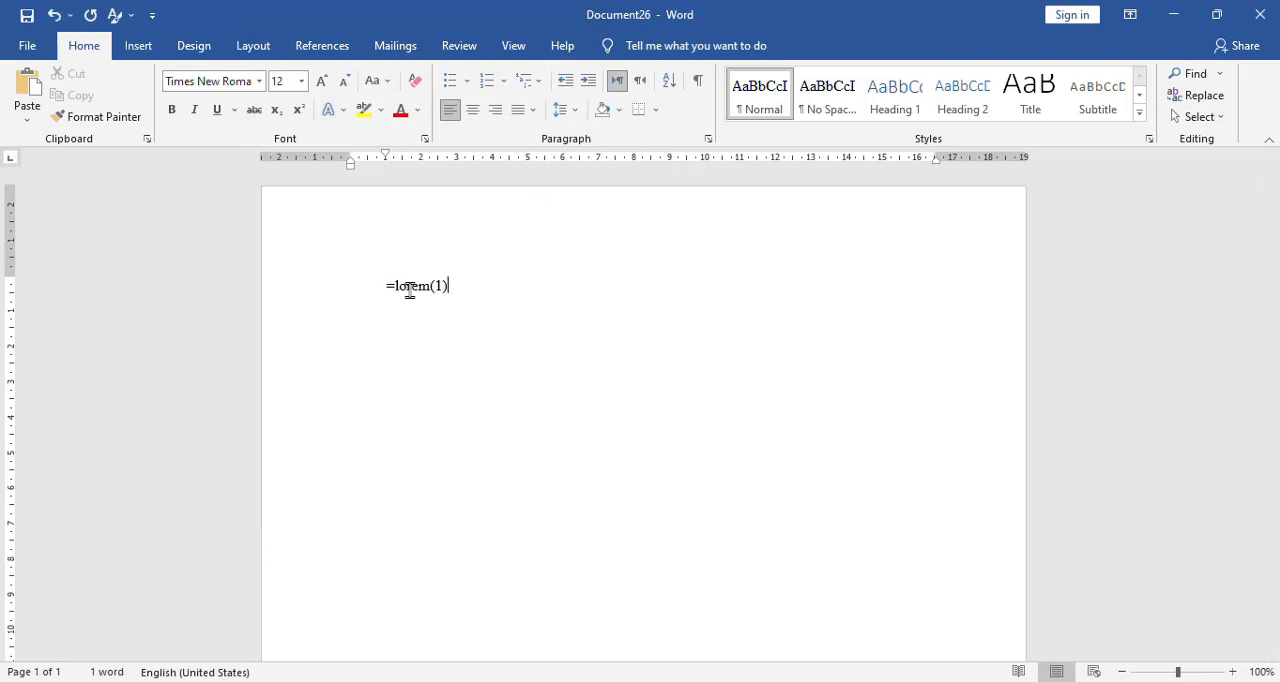
{"action": "key", "text": "Return"}
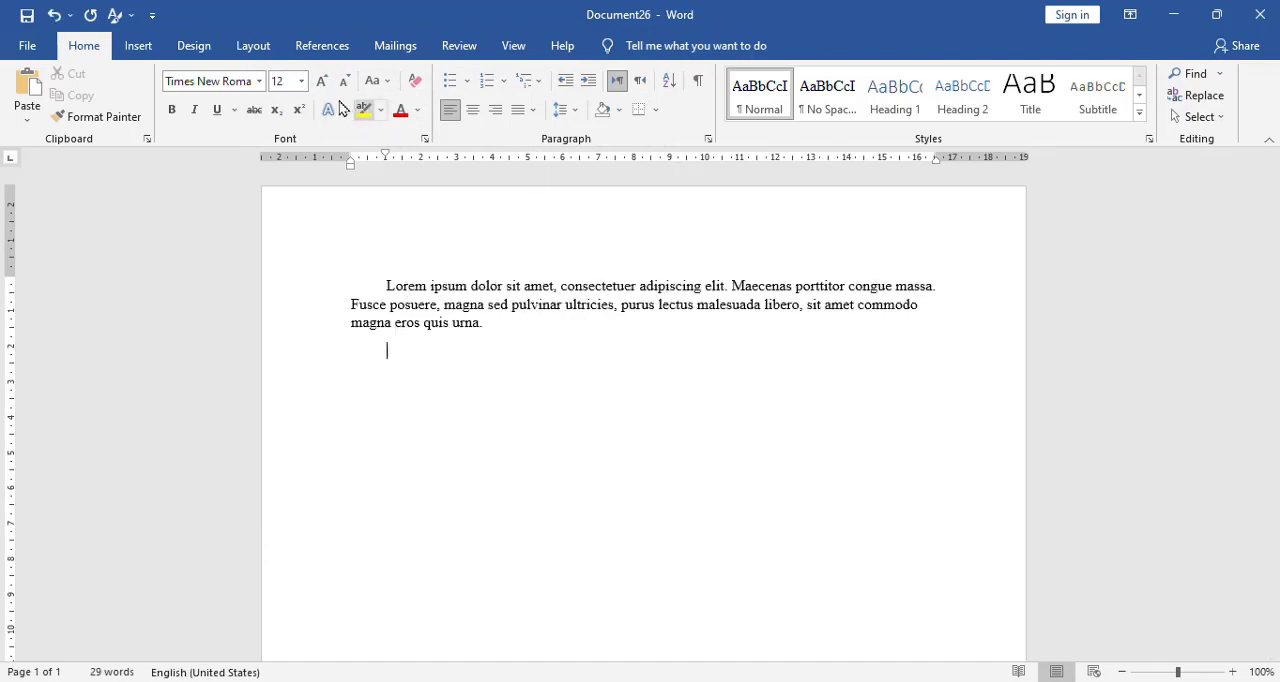
{"action": "left_click", "coordinate": [221, 81]}
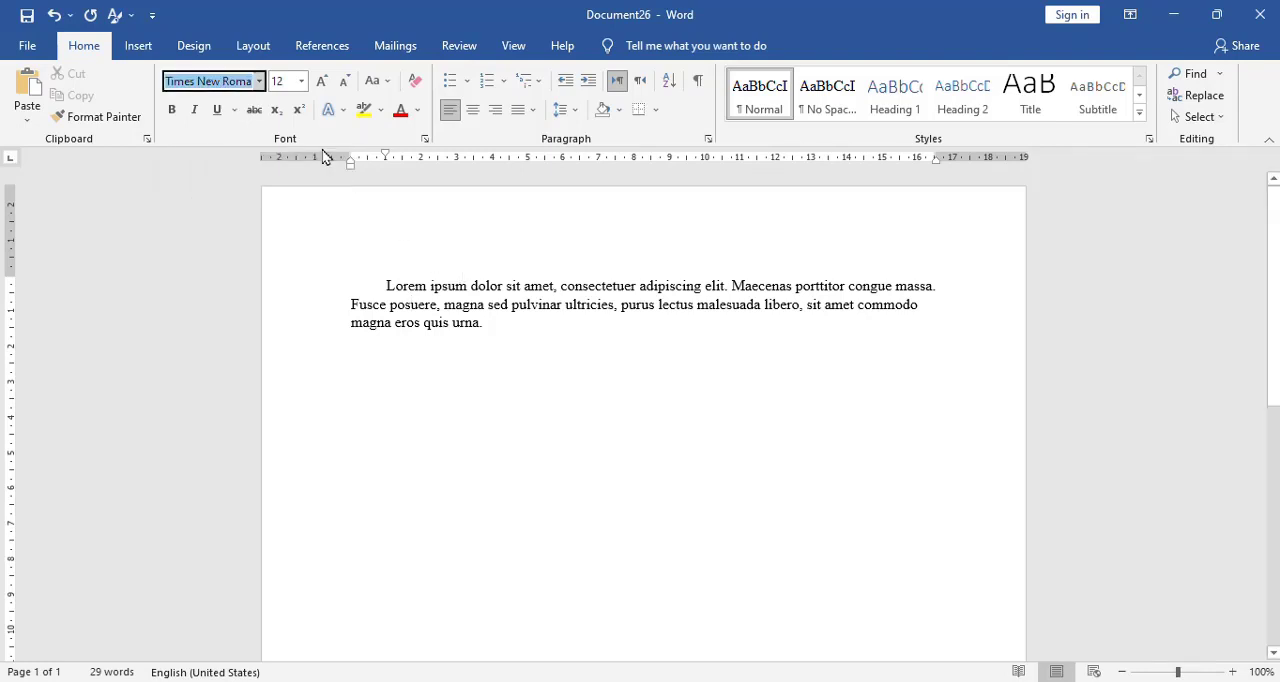
{"action": "key", "text": "Tab"}
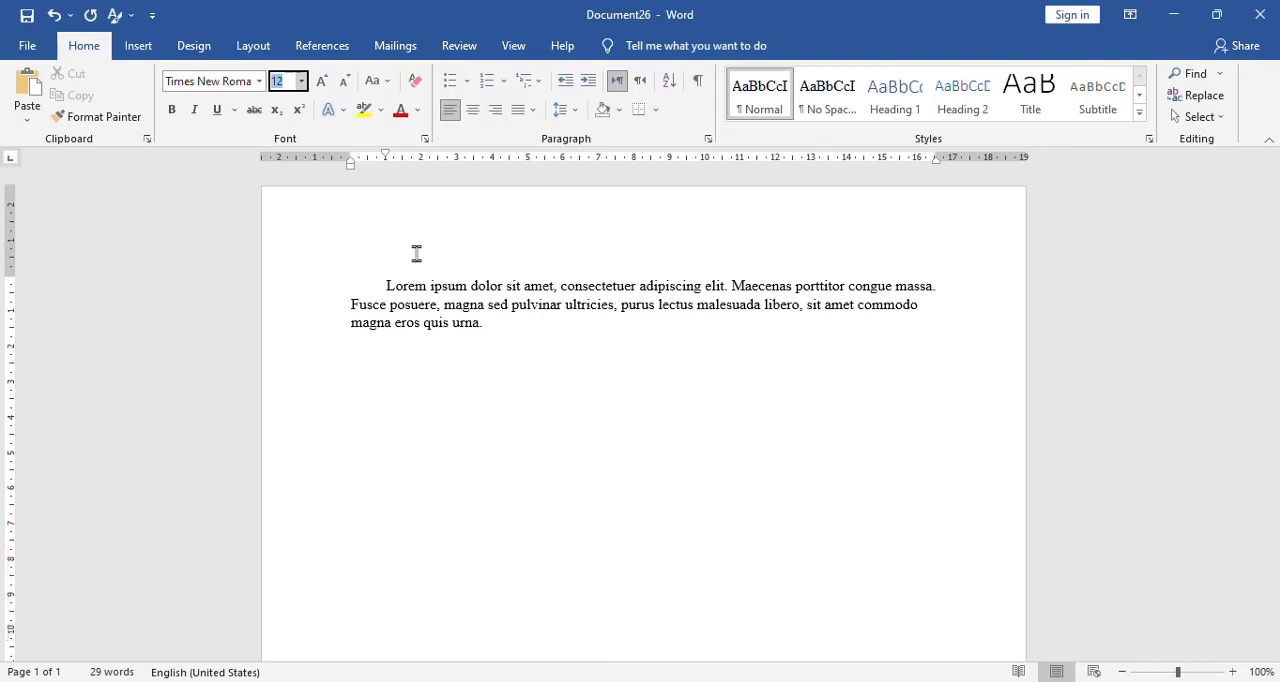
Delete all the sample text from the document.
{"action": "left_click", "coordinate": [552, 330]}
{"action": "key", "text": "ctrl+a"}
{"action": "key", "text": "Delete"}
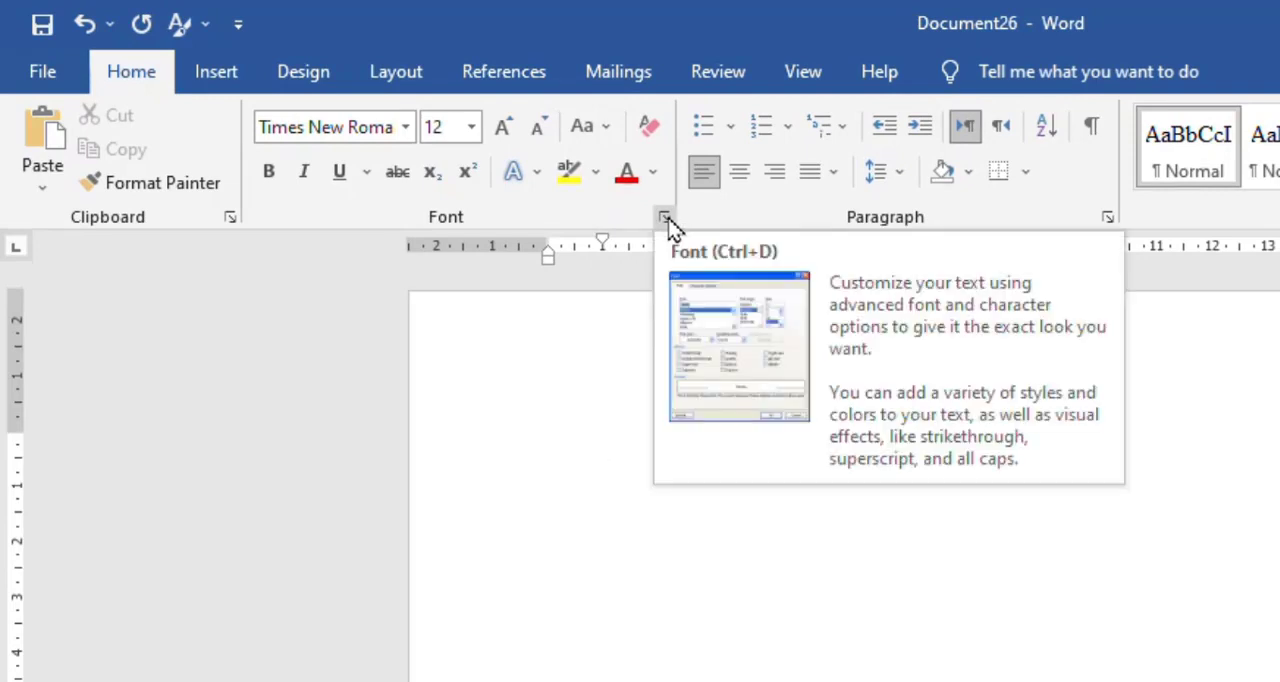
Set the Latin text font to Palatino Linotype at size 11 in the Font settings.
{"action": "left_click", "coordinate": [669, 220]}
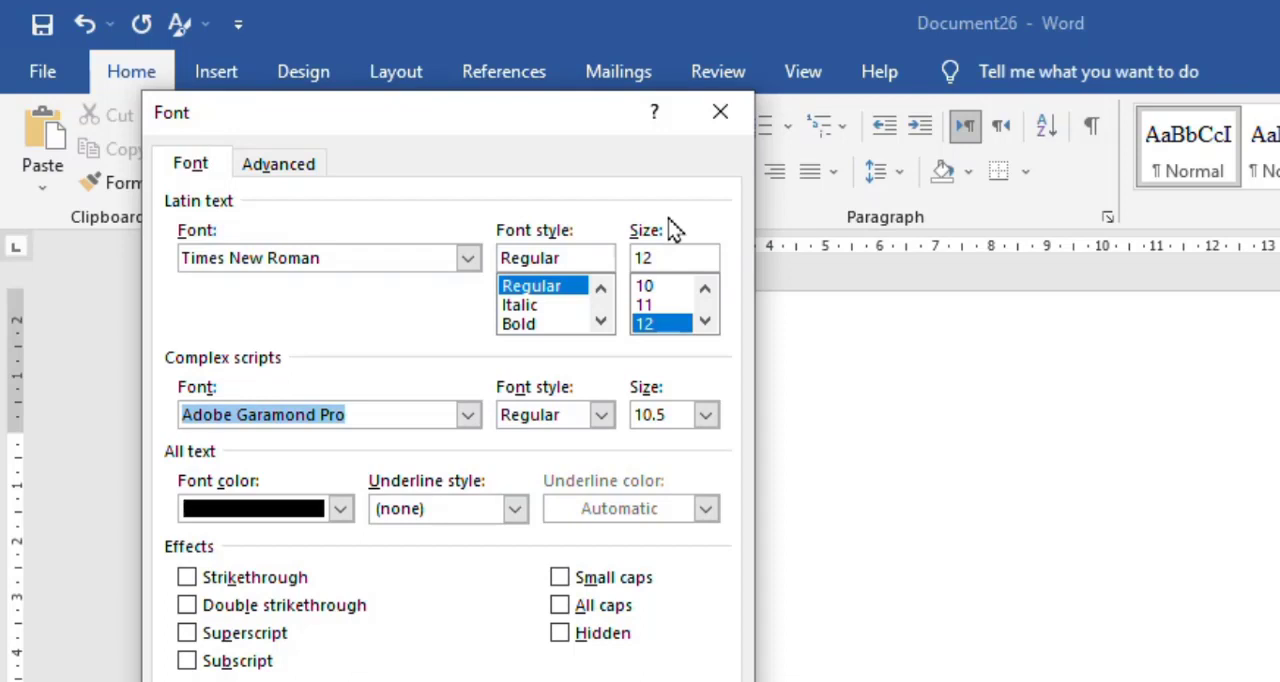
{"action": "left_click", "coordinate": [262, 257]}
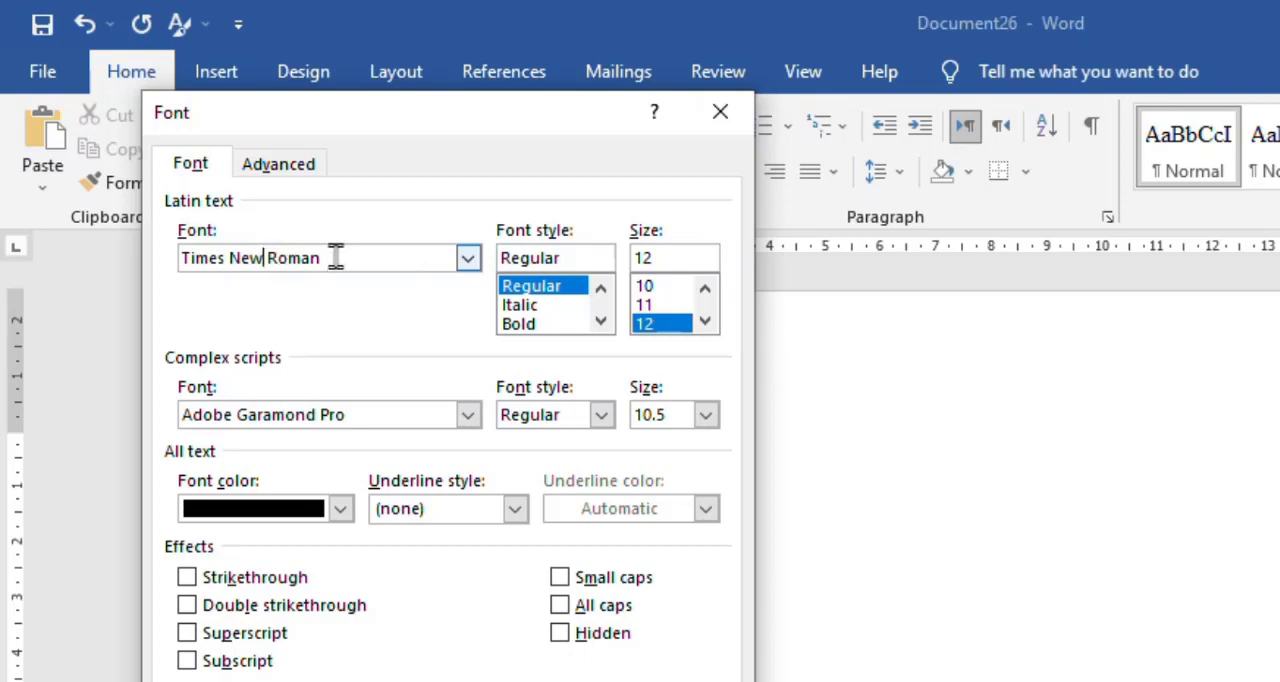
{"action": "left_click", "coordinate": [368, 257]}
{"action": "left_click_drag", "start_coordinate": [368, 257], "coordinate": [170, 258]}
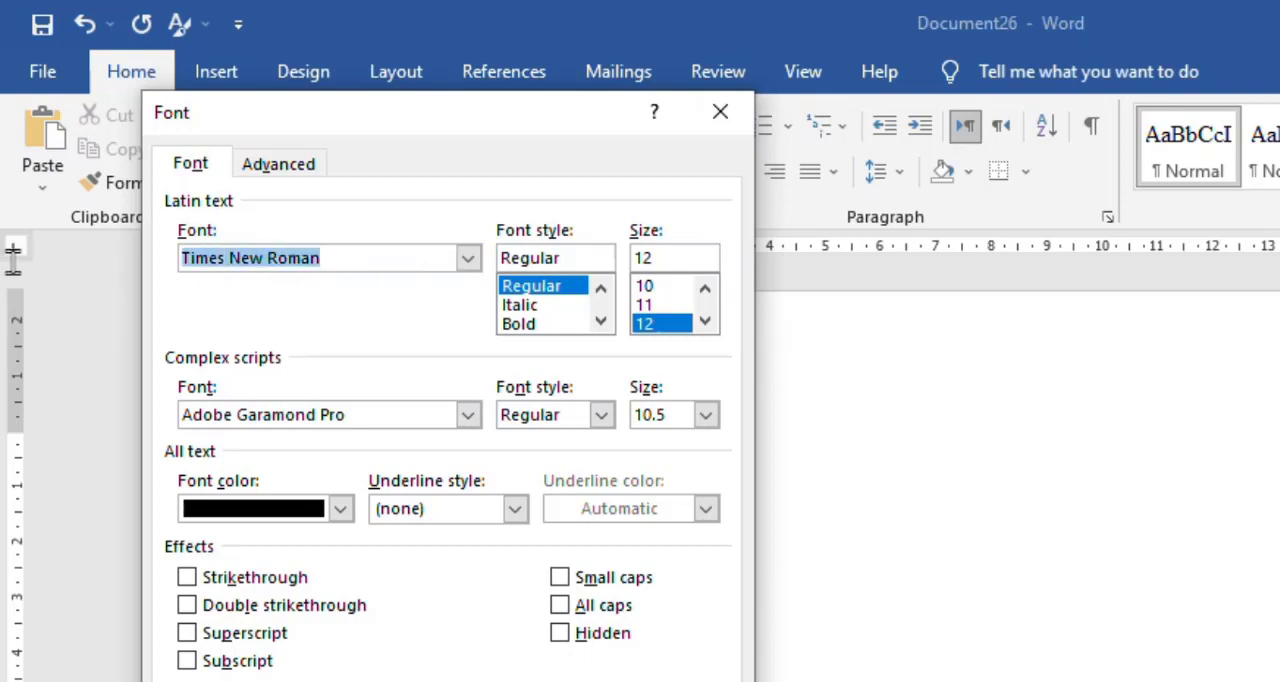
{"action": "type", "text": "pala"}
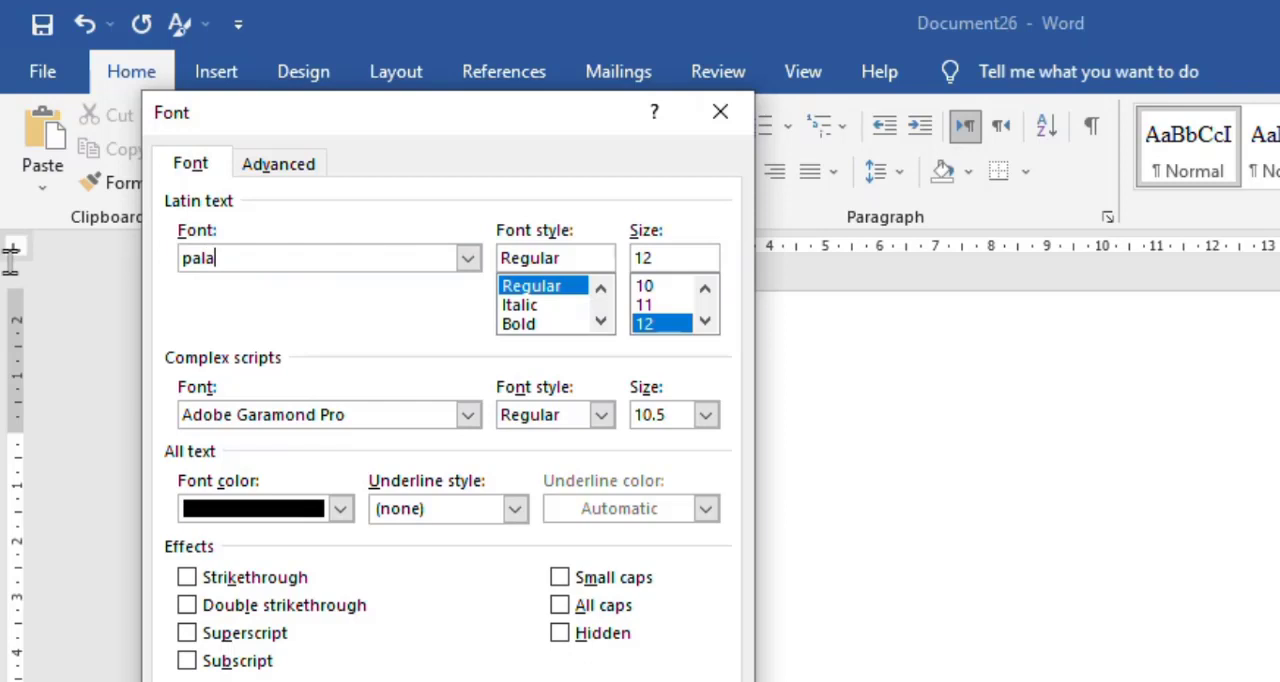
{"action": "type", "text": "tino"}
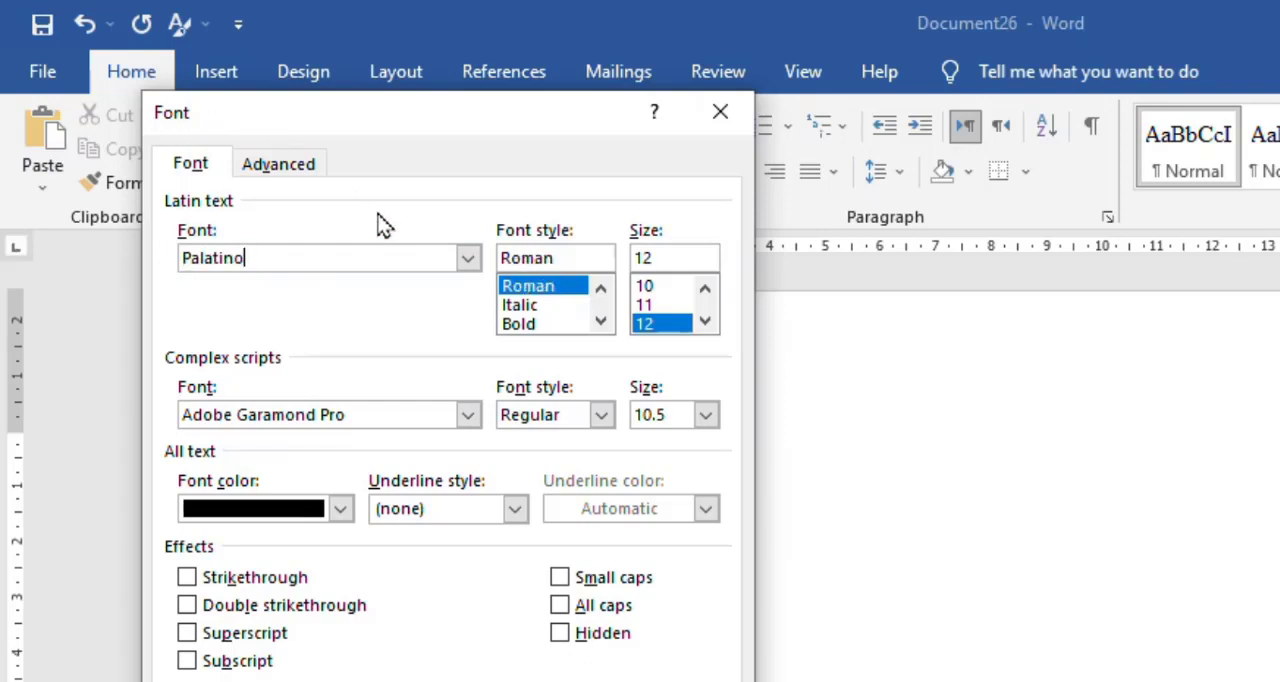
{"action": "left_click", "coordinate": [468, 260]}
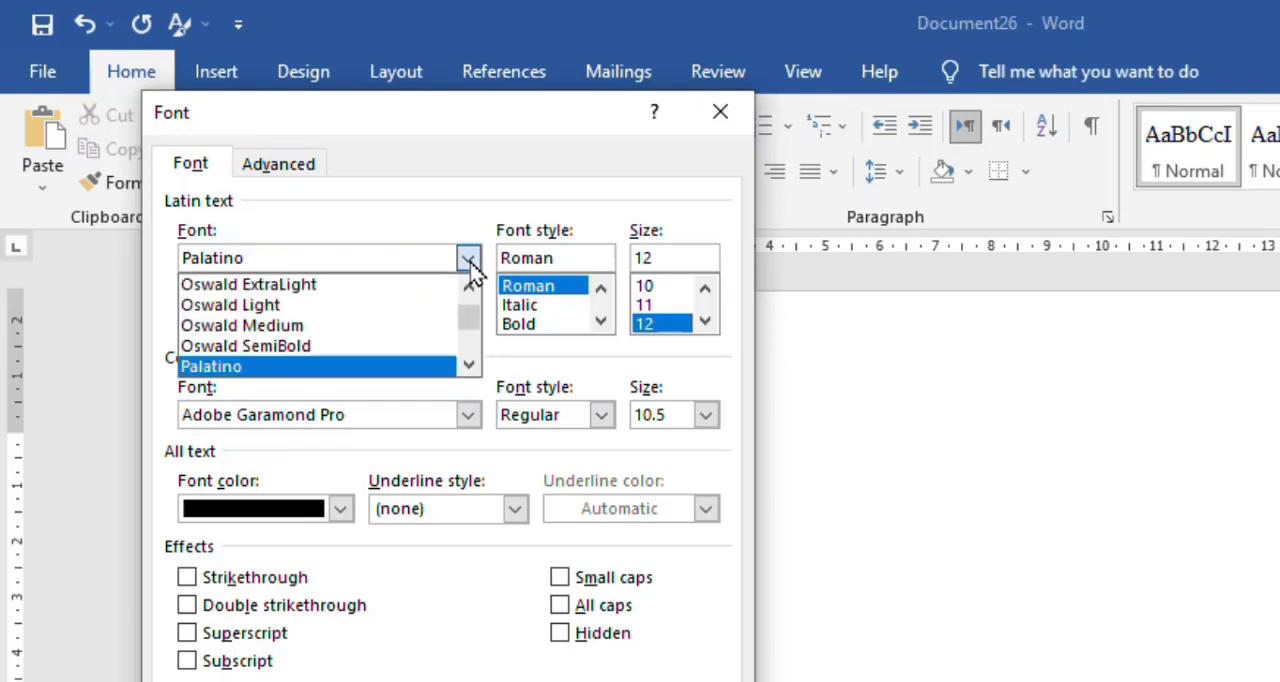
{"action": "left_click", "coordinate": [469, 367]}
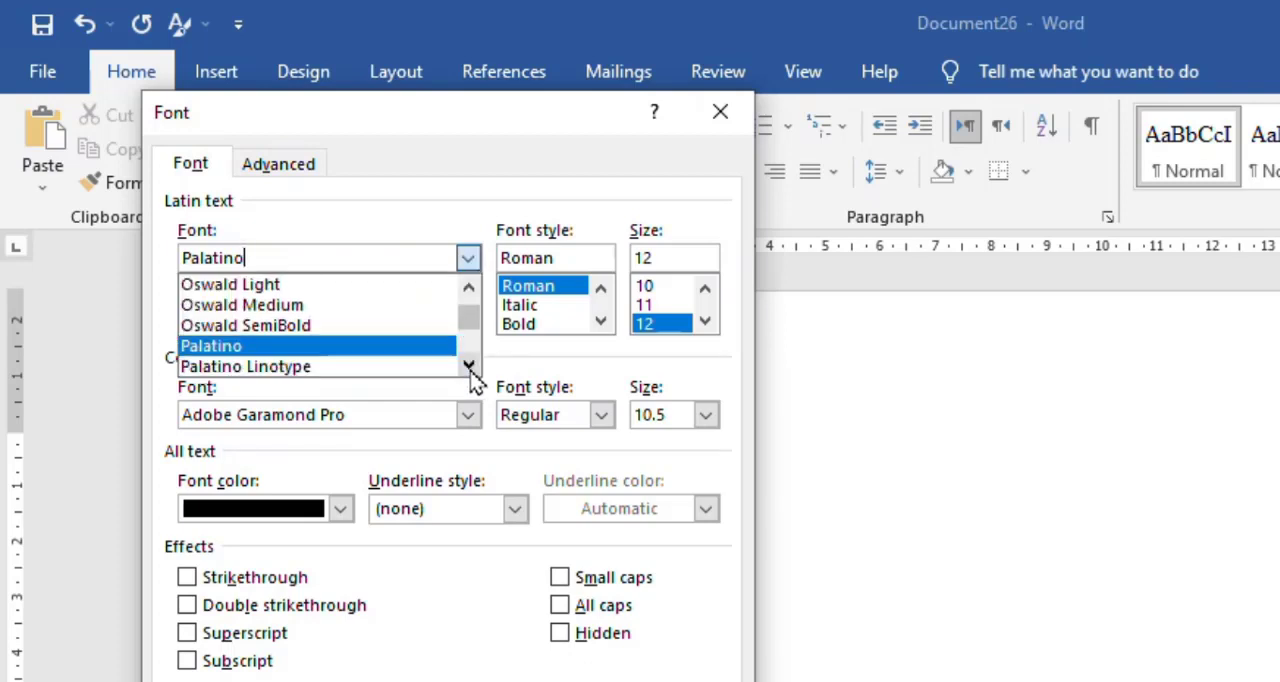
{"action": "left_click", "coordinate": [384, 370]}
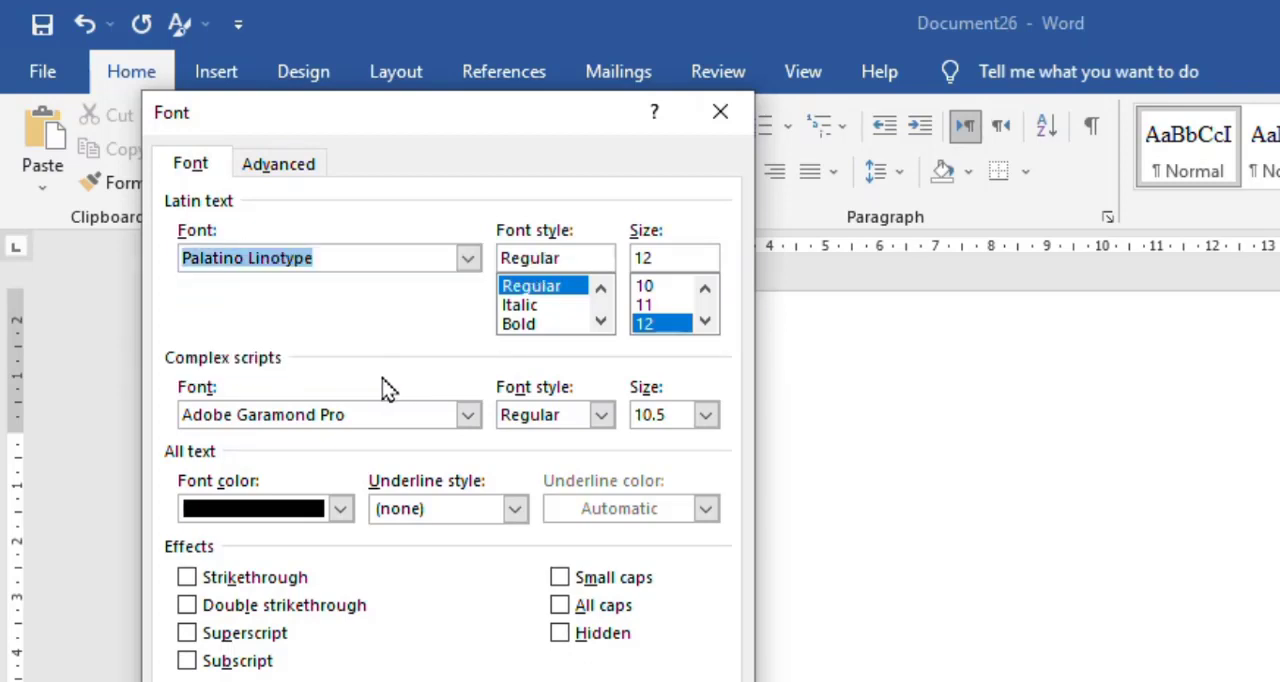
{"action": "left_click", "coordinate": [656, 306]}
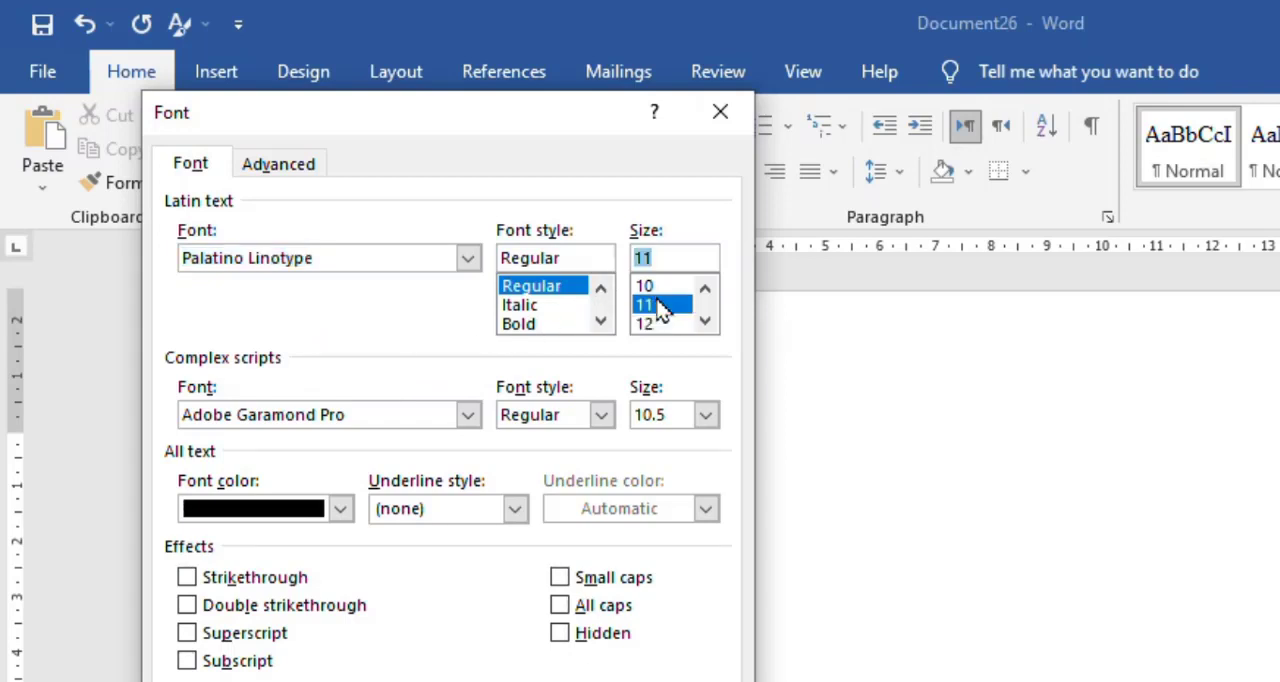
Set the complex scripts font to +Body CS and the font color to red.
{"action": "left_click", "coordinate": [467, 417]}
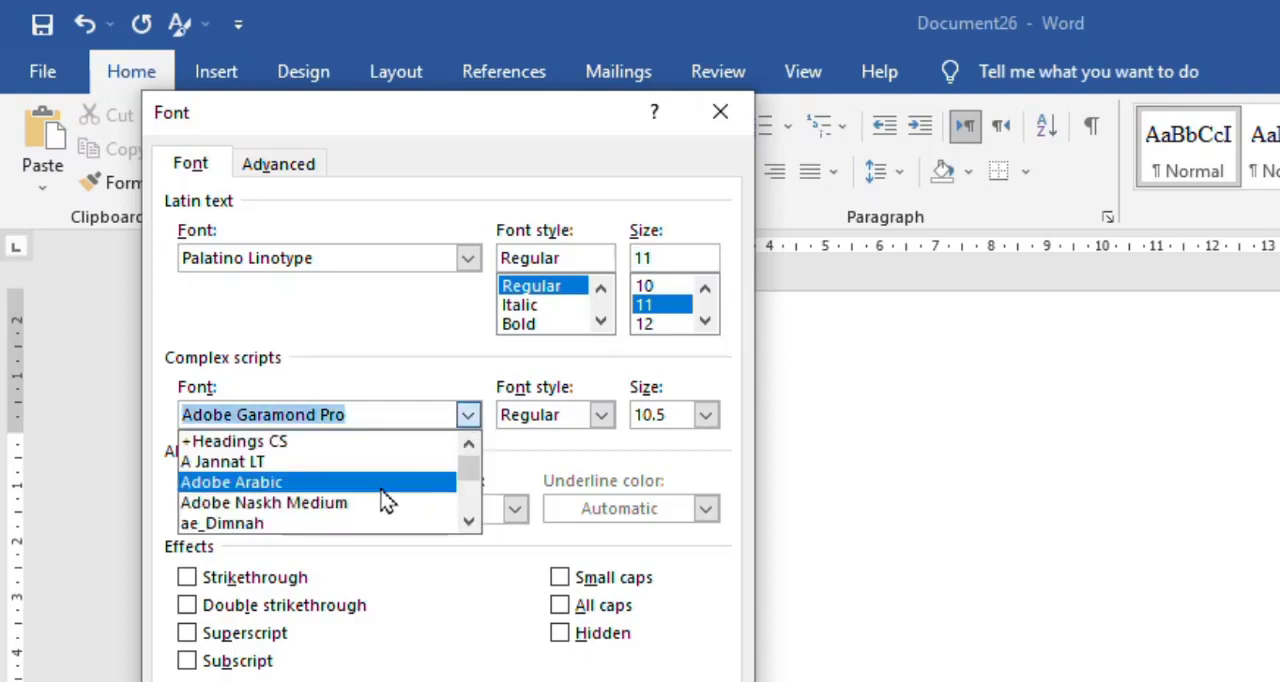
{"action": "mouse_move", "coordinate": [468, 473]}
{"action": "left_mouse_down"}
{"action": "mouse_move", "coordinate": [471, 526]}
{"action": "mouse_move", "coordinate": [463, 452]}
{"action": "left_mouse_up"}
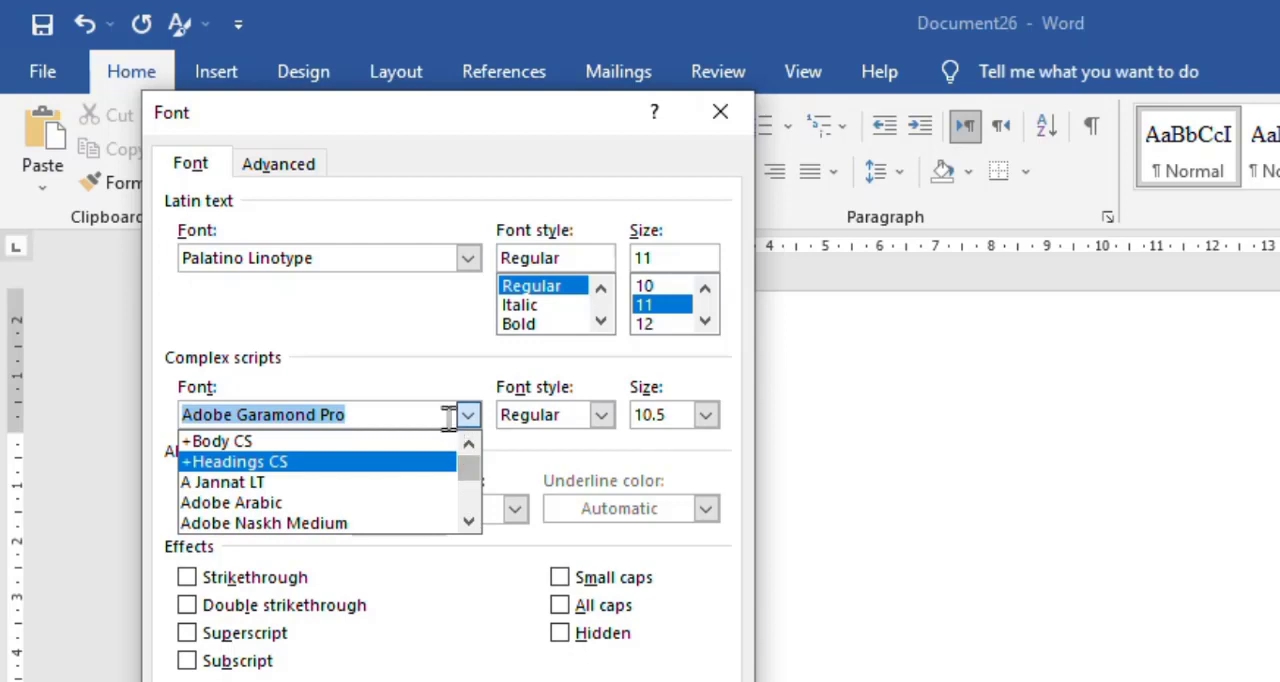
{"action": "left_click", "coordinate": [368, 440]}
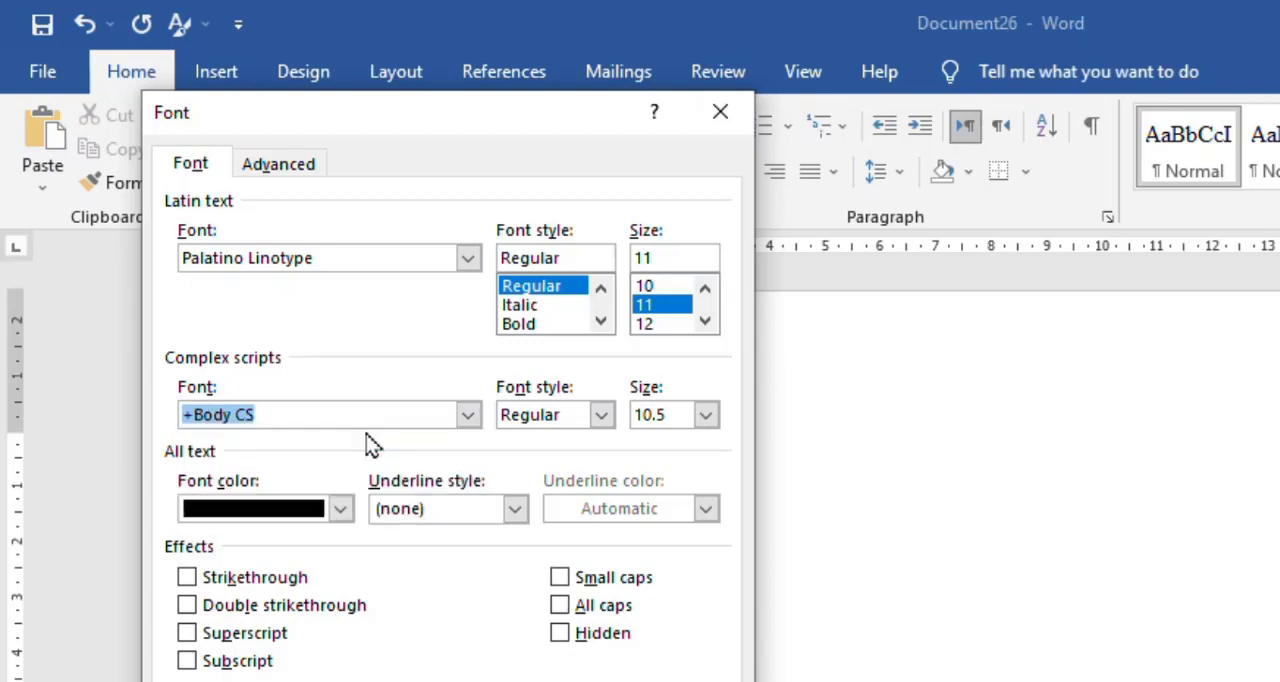
{"action": "left_click", "coordinate": [278, 520]}
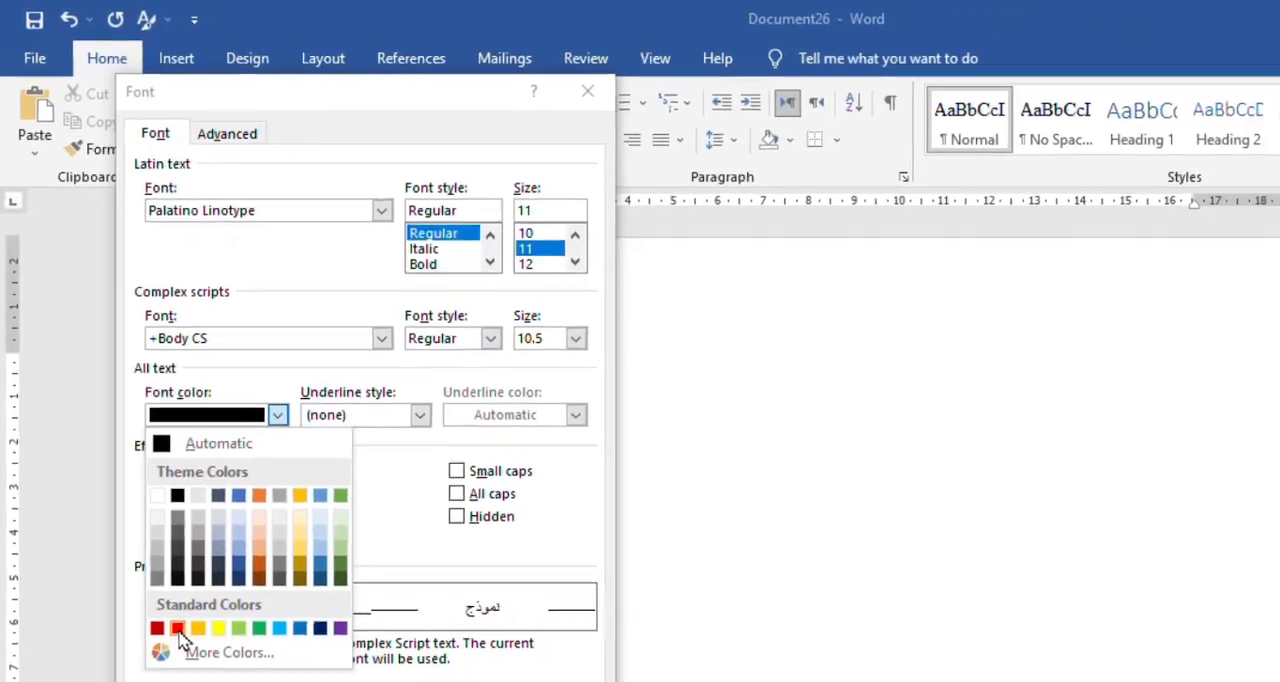
{"action": "left_click", "coordinate": [177, 628]}
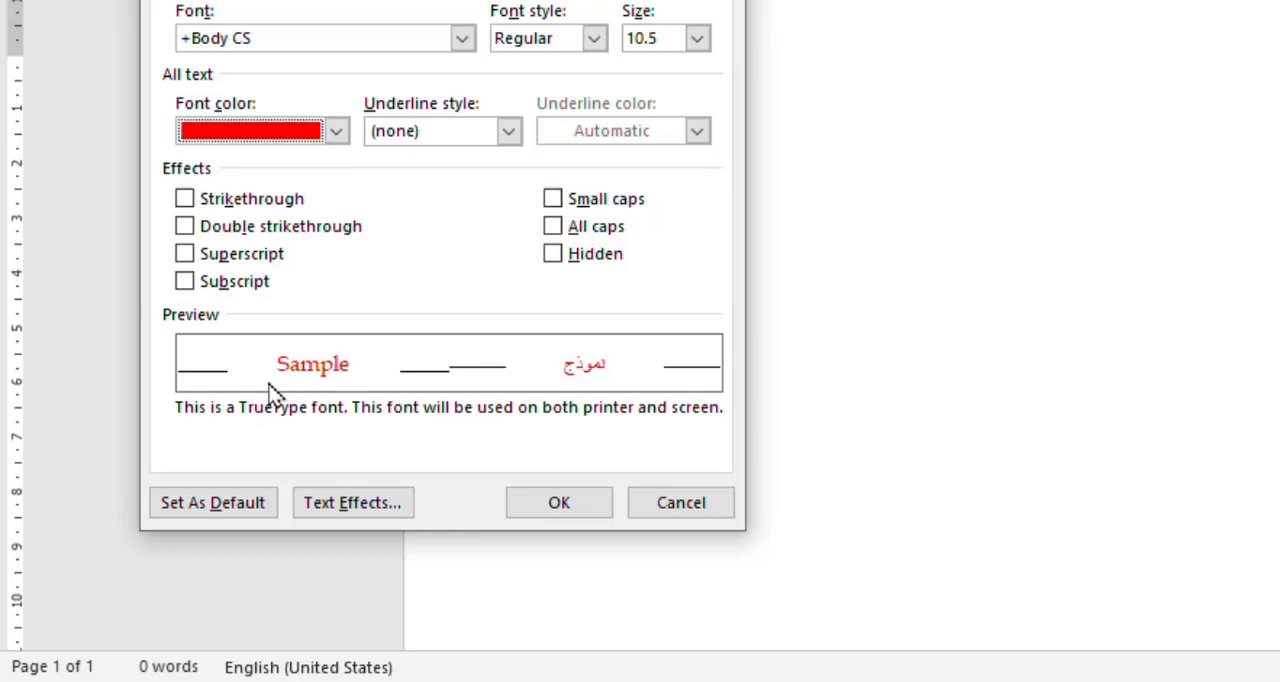
Make these font settings the default for all documents based on the Normal.dotm template.
{"action": "left_click", "coordinate": [212, 508]}
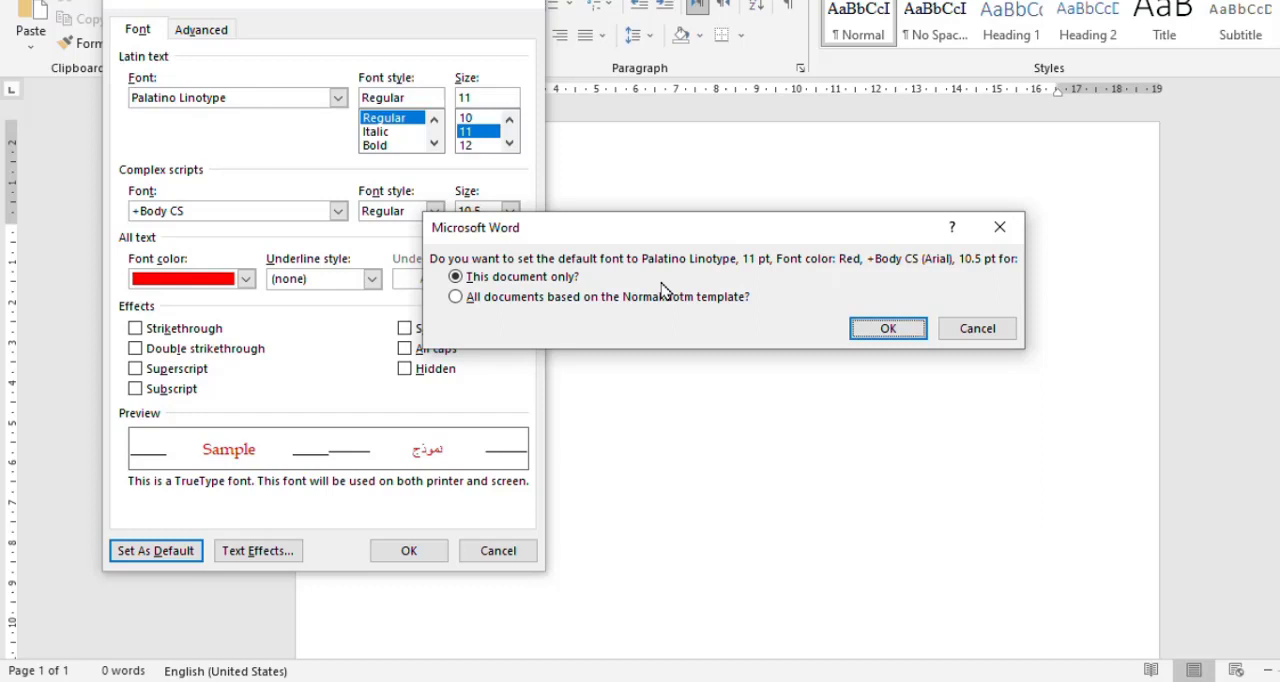
{"action": "left_click", "coordinate": [510, 300]}
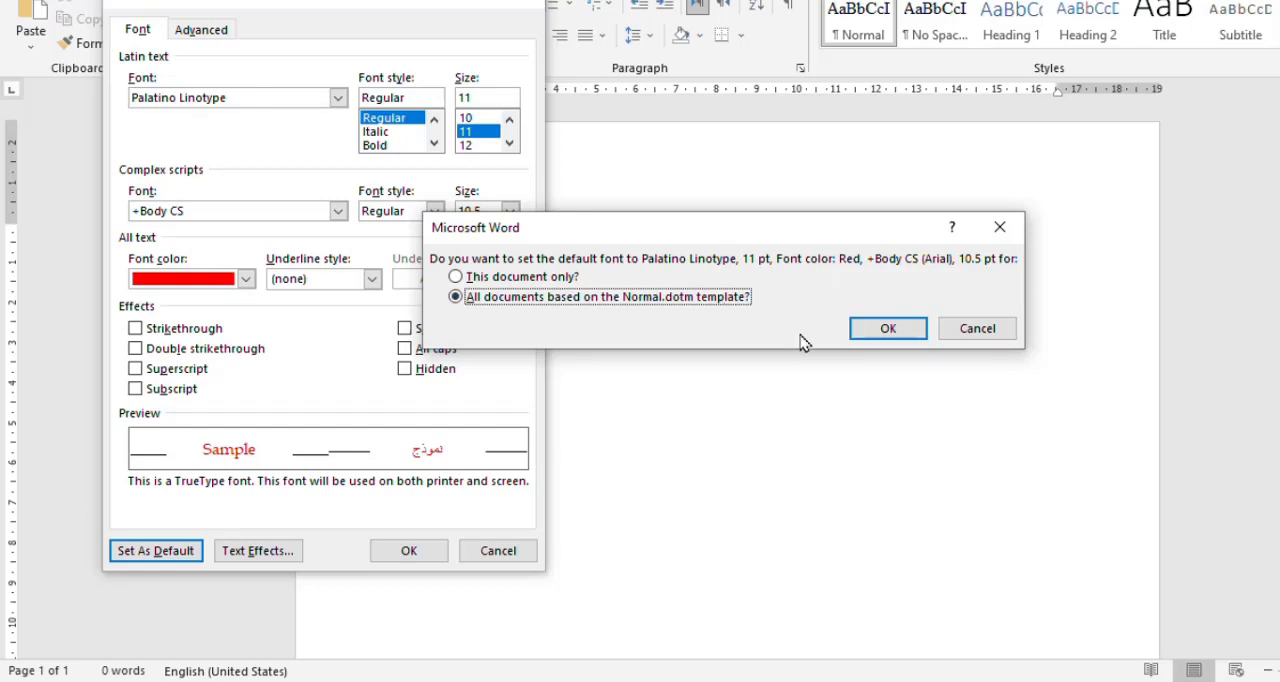
{"action": "left_click", "coordinate": [888, 329]}
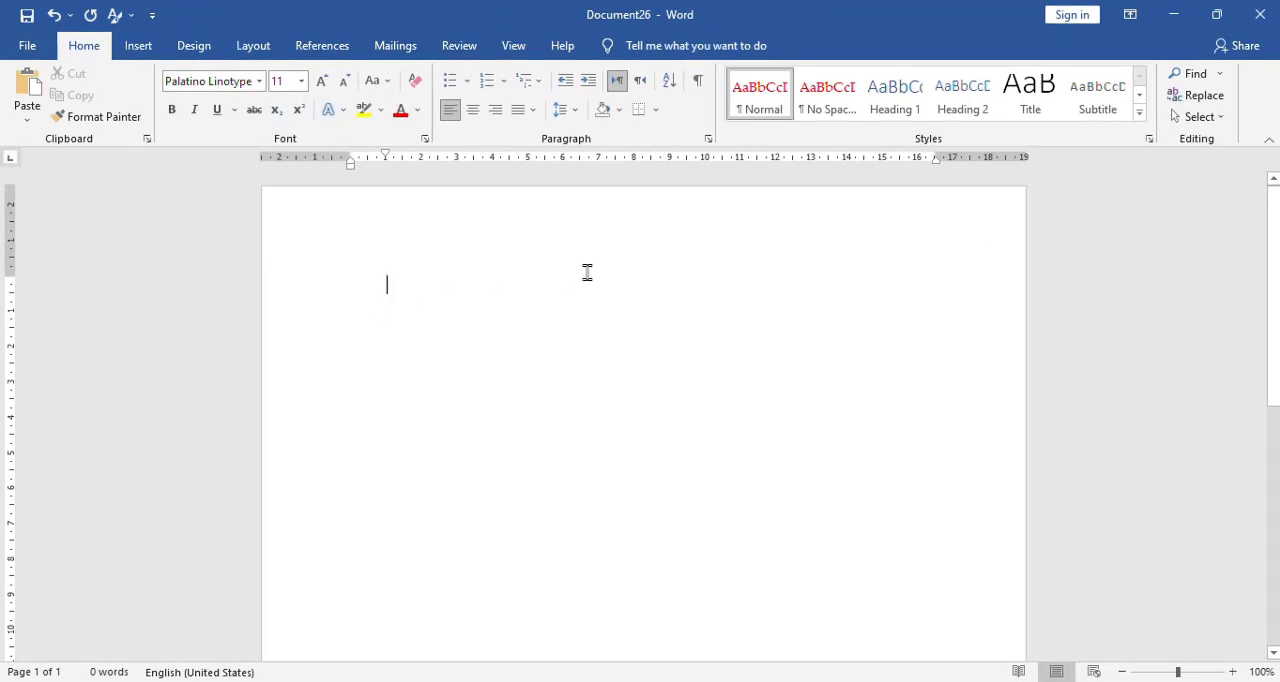
Test the default font with a =lorem(1) sample paragraph here and the text "jhjhjkh" in a new blank document.
{"action": "type", "text": "=lorem(1)"}
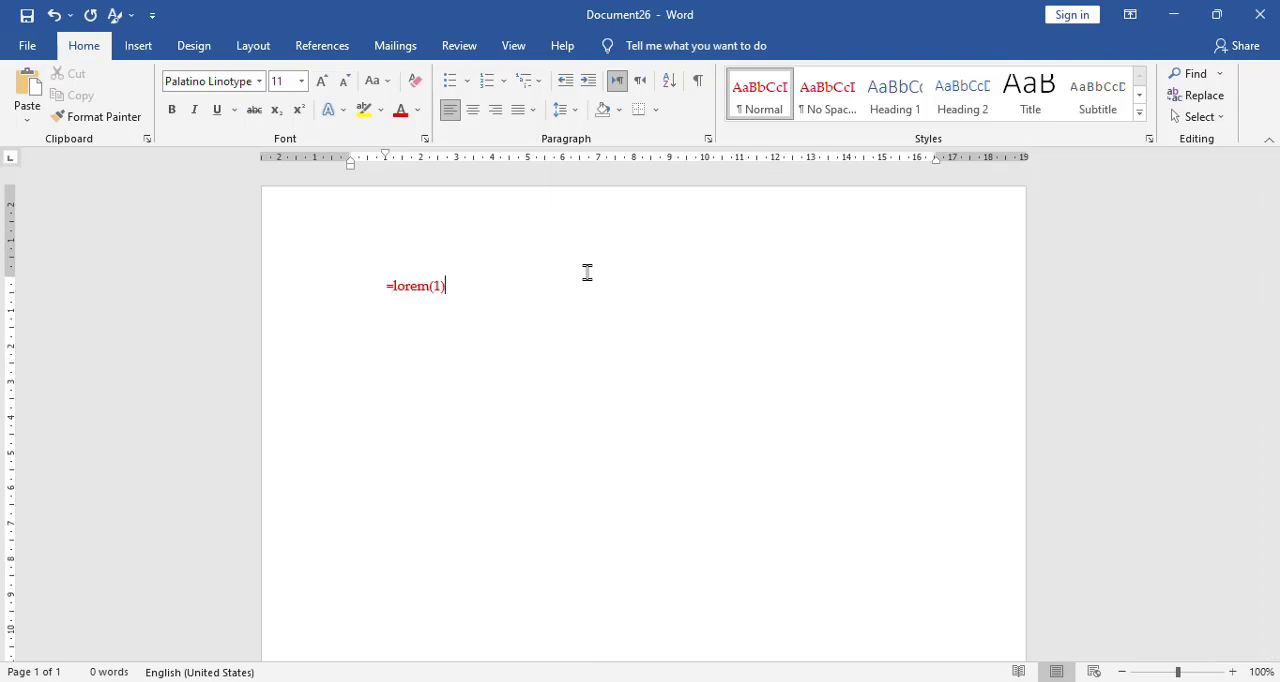
{"action": "key", "text": "Return"}
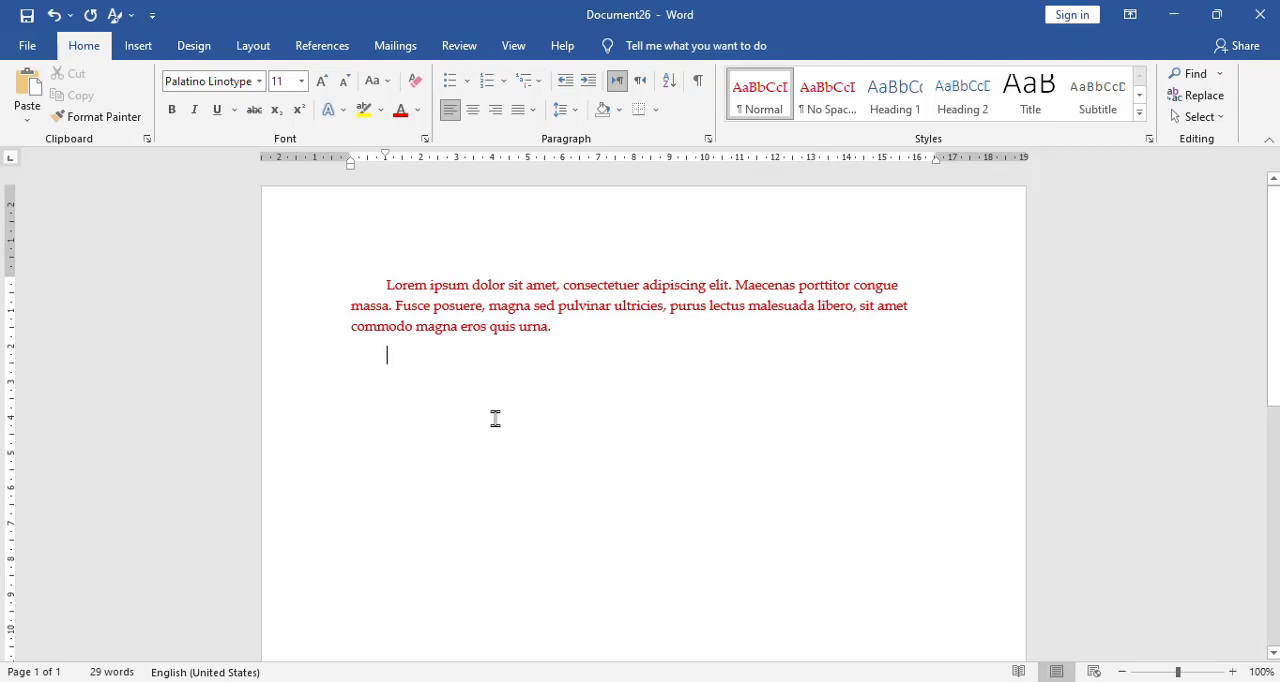
{"action": "key", "text": "ctrl+n"}
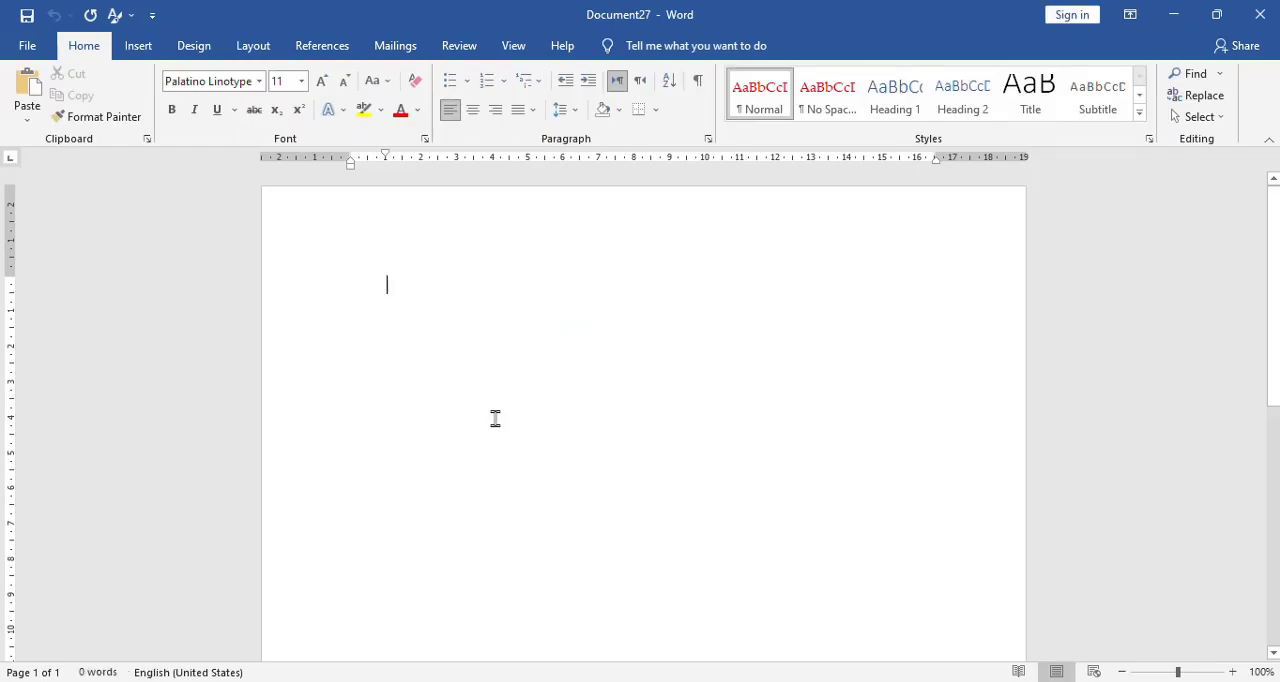
{"action": "type", "text": "jhjhjkh"}
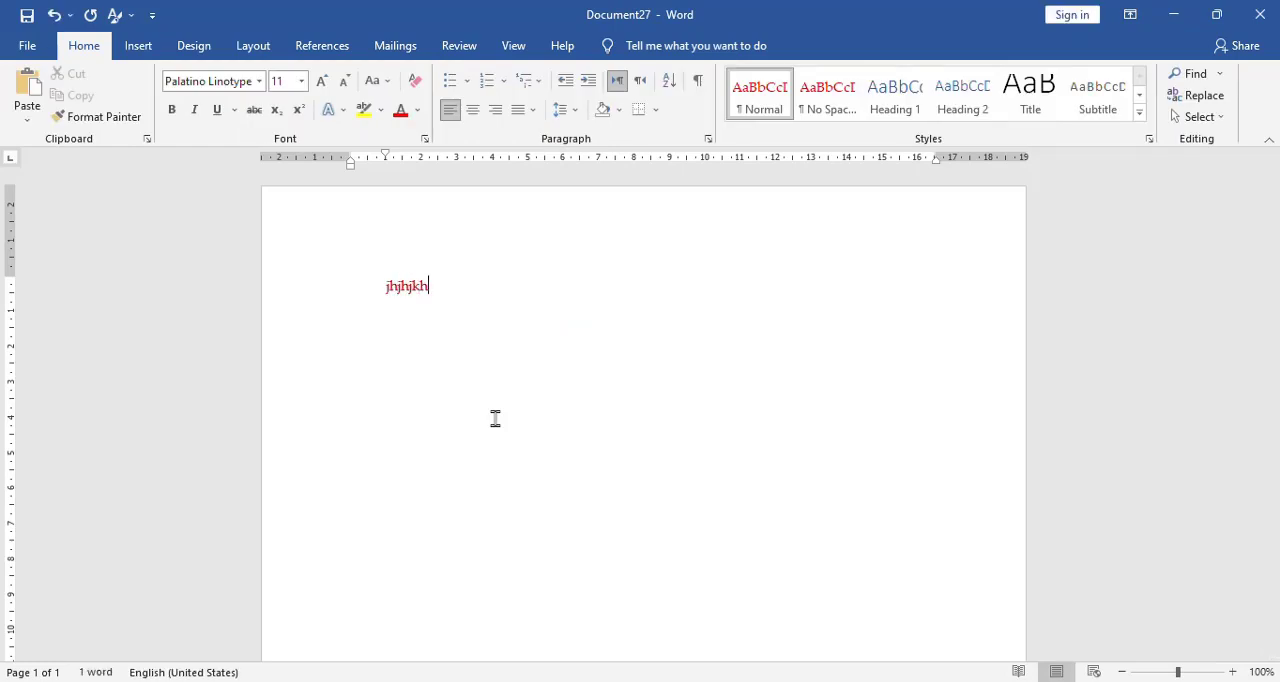
Replace the document's text with two sample paragraphs generated by =lorem(1).
{"action": "key", "text": "ctrl+a"}
{"action": "key", "text": "Delete"}
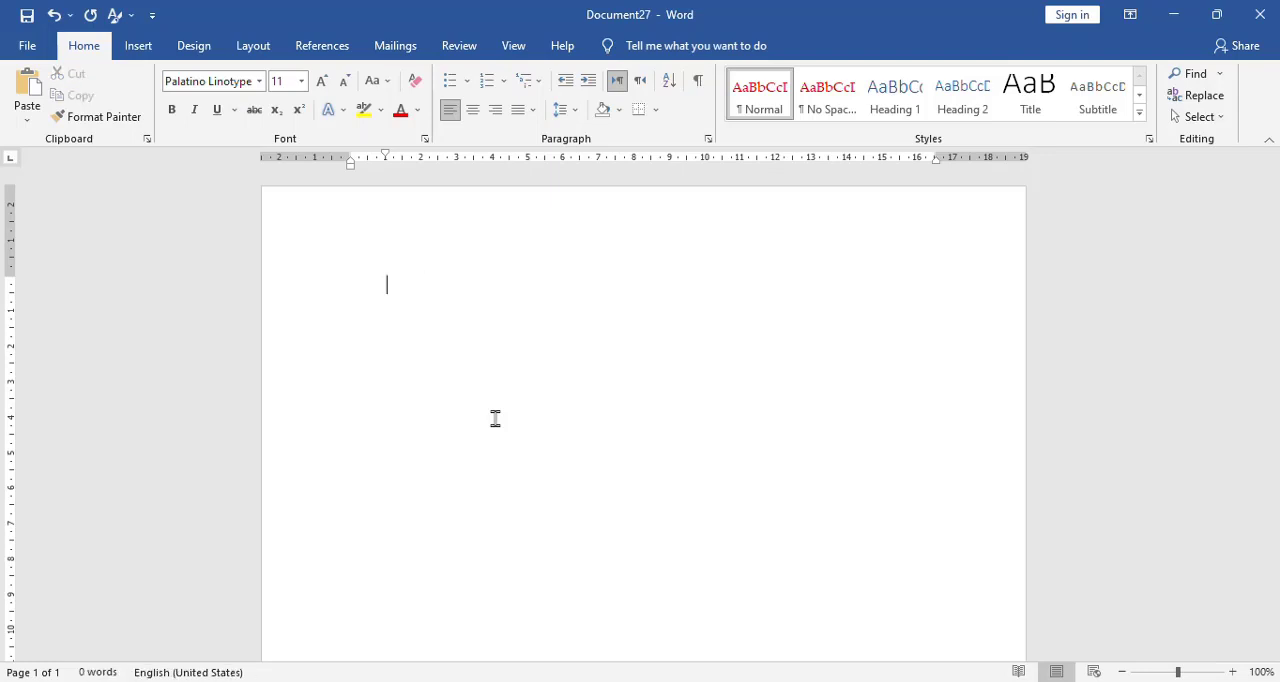
{"action": "type", "text": "=lorem(1)"}
{"action": "key", "text": "Return"}
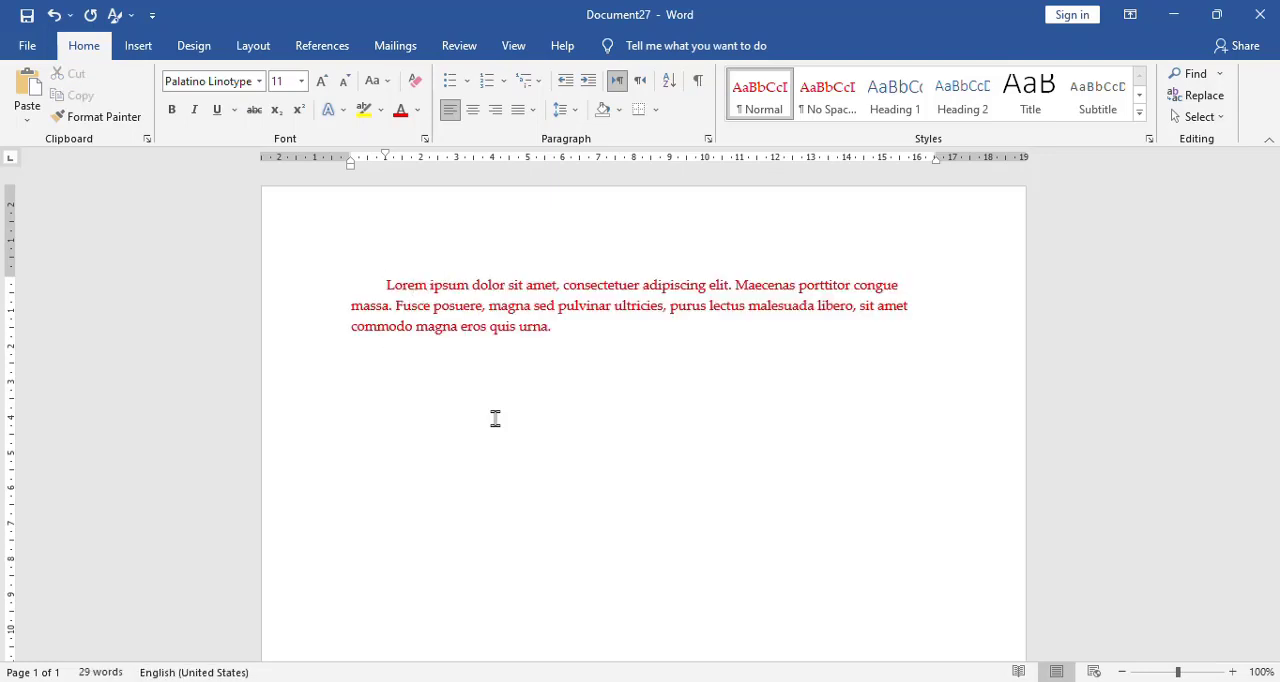
{"action": "type", "text": "=lorem(1)"}
{"action": "key", "text": "Return"}
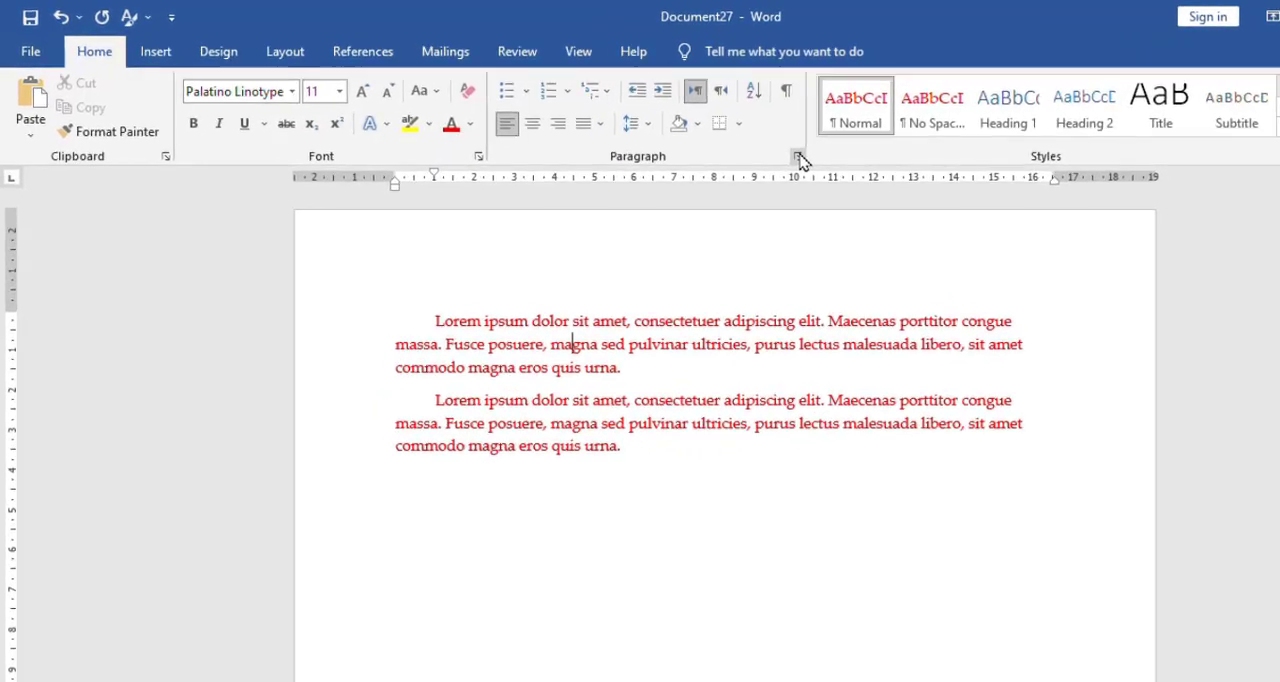
Set the spacing after the paragraph to 10 pt in the Paragraph settings.
{"action": "left_click", "coordinate": [887, 176]}
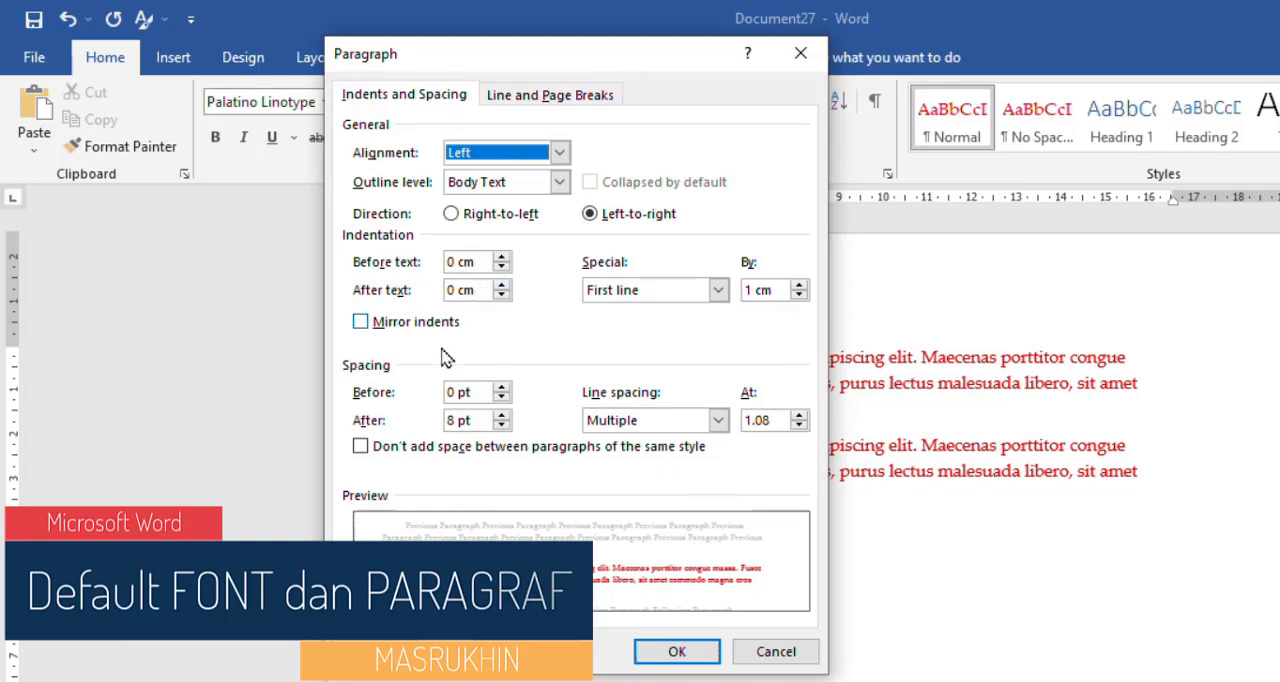
{"action": "left_click", "coordinate": [455, 420]}
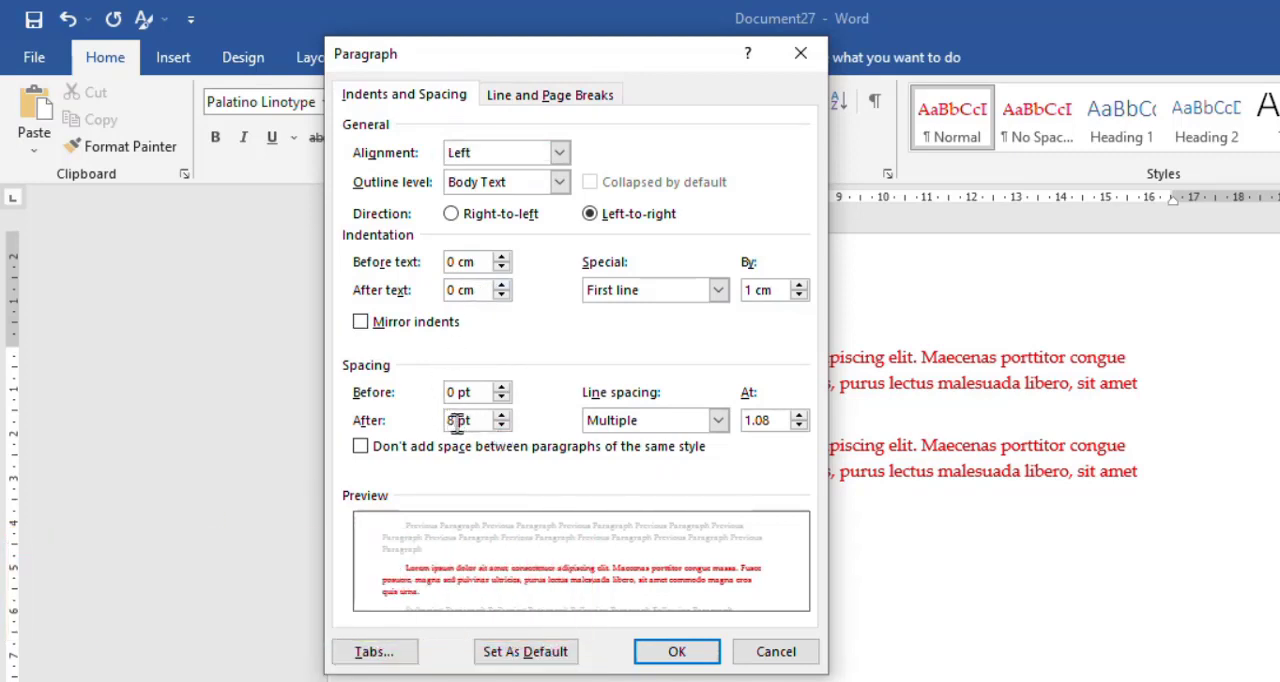
{"action": "left_click_drag", "start_coordinate": [455, 420], "coordinate": [428, 421]}
{"action": "type", "text": "10"}
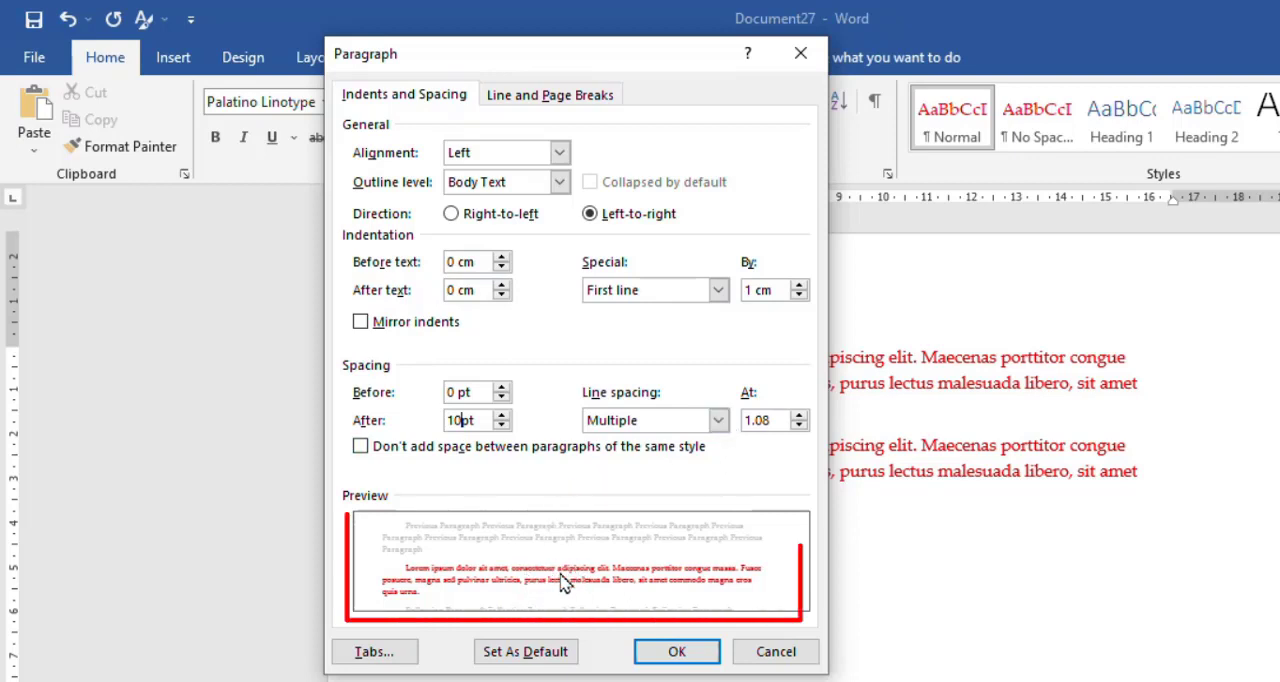
Try 1.5 lines, Double and Single line spacing to compare them in the paragraph preview.
{"action": "left_click", "coordinate": [718, 420]}
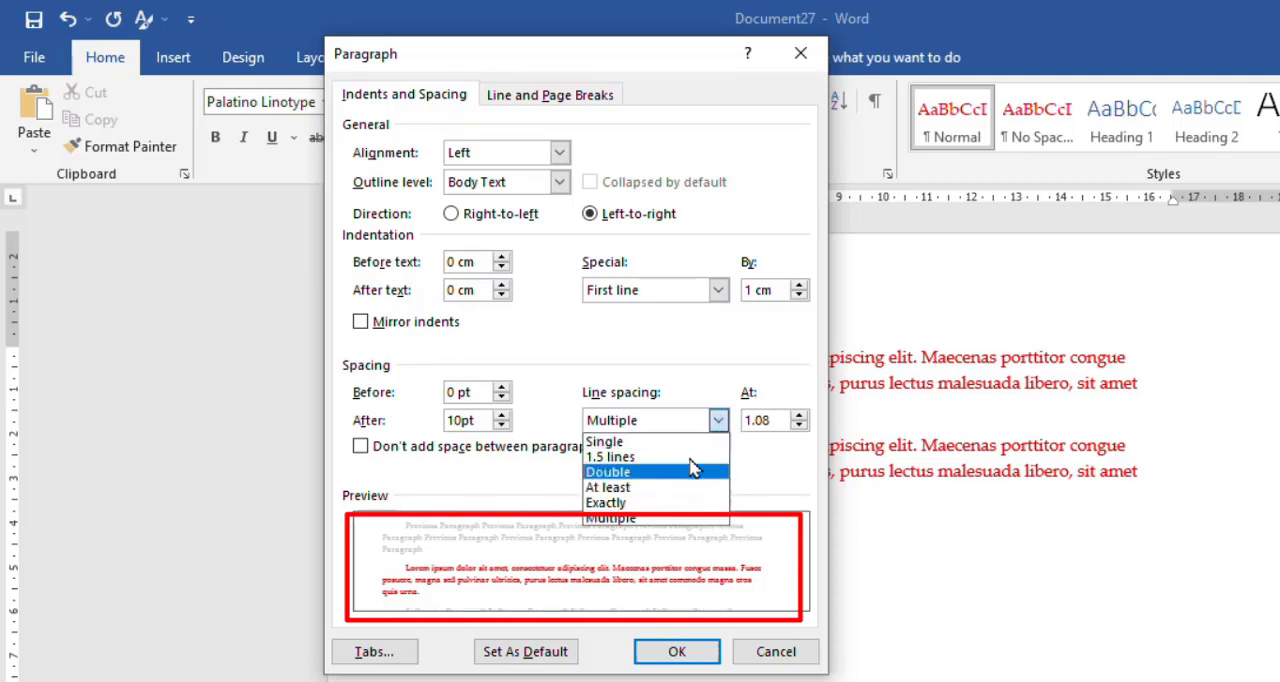
{"action": "left_click", "coordinate": [690, 457]}
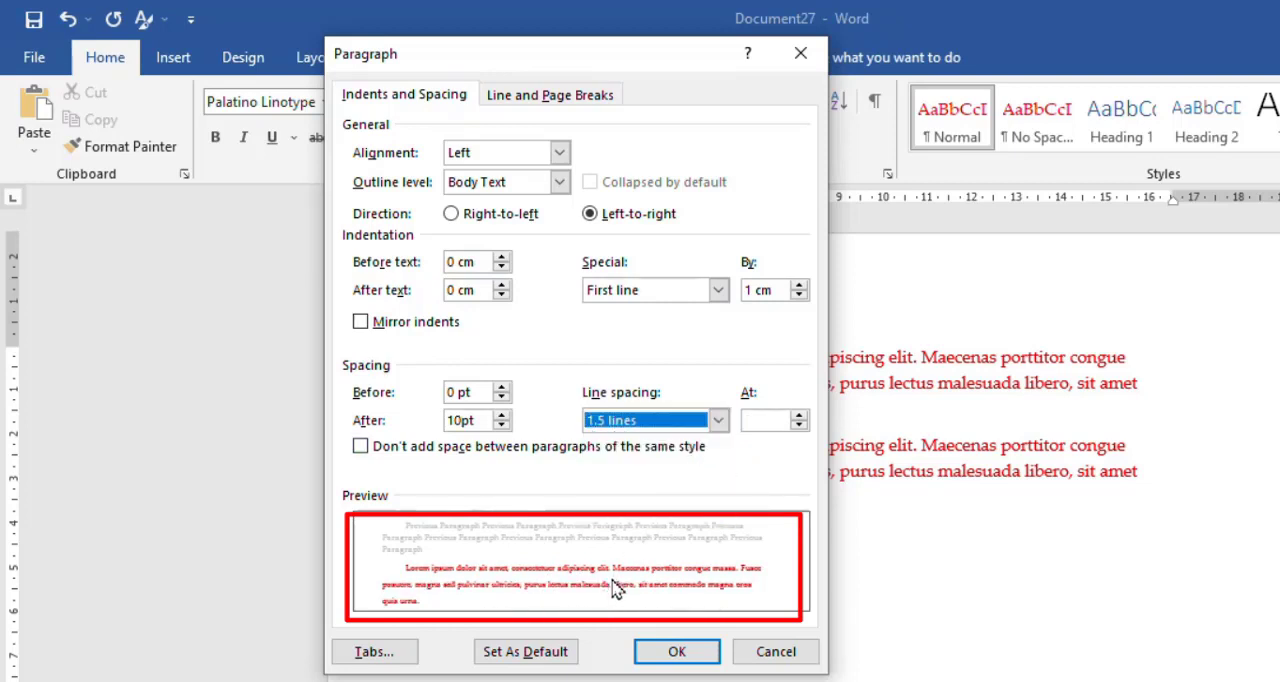
{"action": "left_click", "coordinate": [718, 420]}
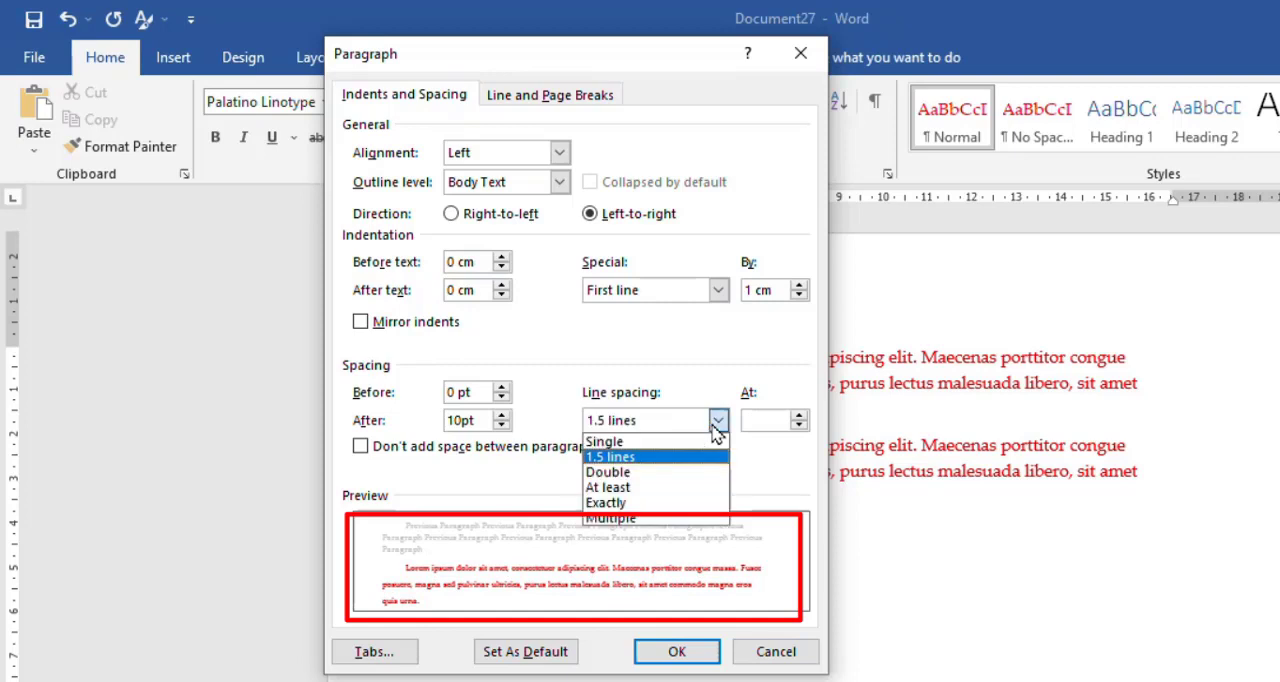
{"action": "left_click", "coordinate": [684, 474]}
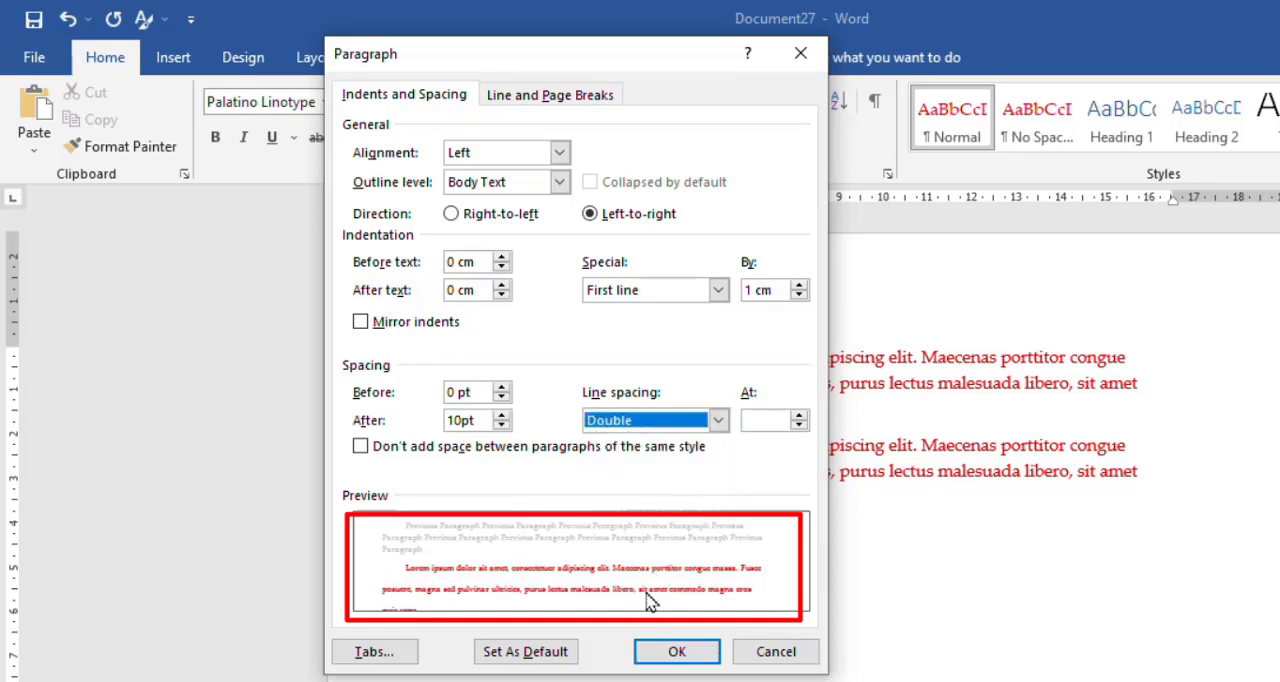
{"action": "left_click", "coordinate": [709, 424]}
{"action": "left_click", "coordinate": [692, 442]}
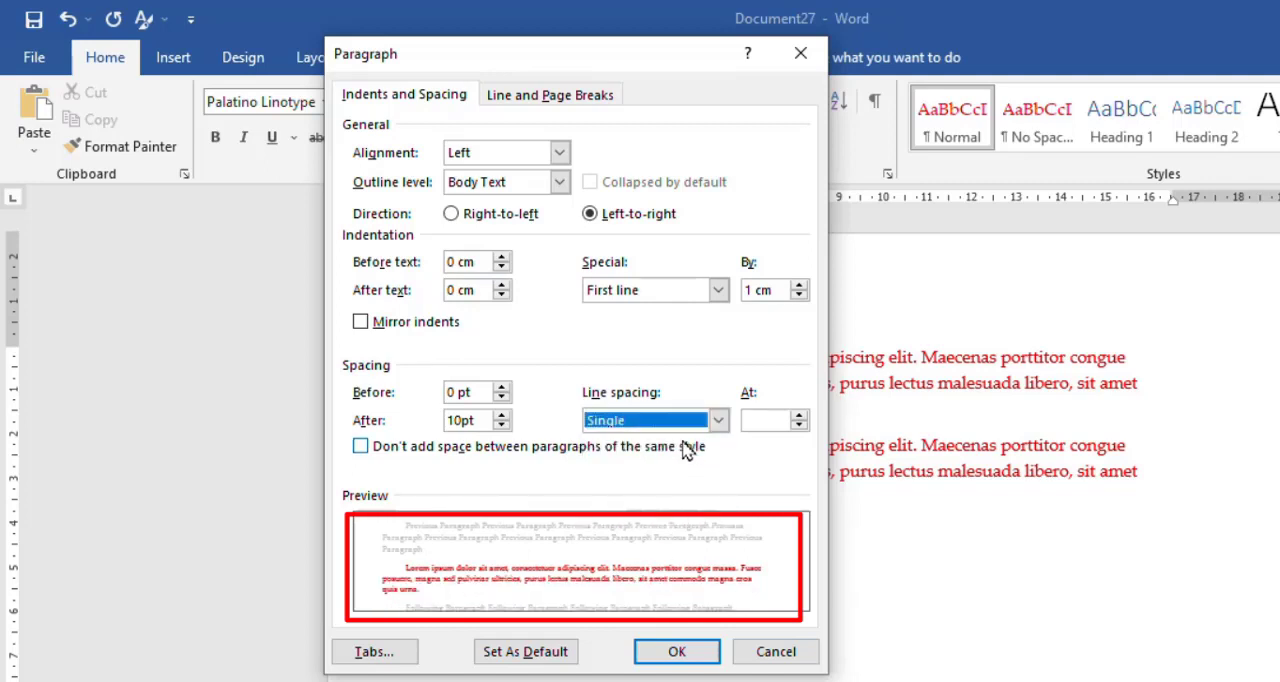
Set the line spacing to Multiple at 1.4.
{"action": "left_click", "coordinate": [766, 420]}
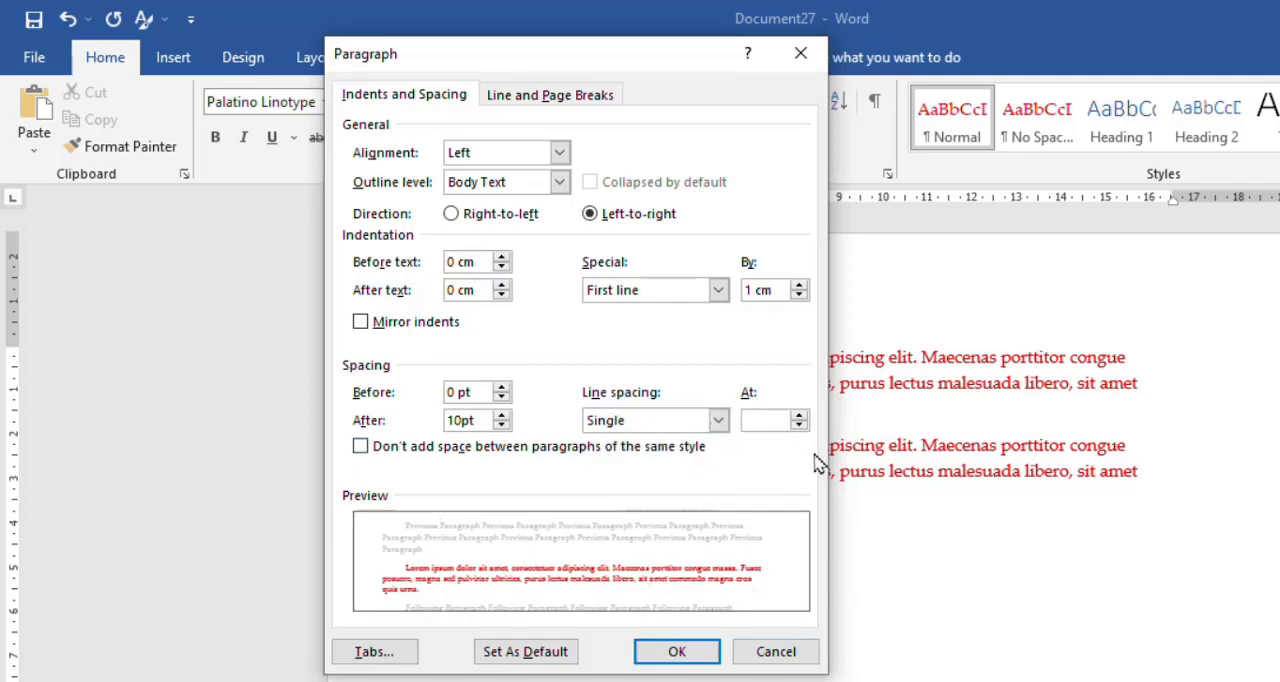
{"action": "type", "text": "1."}
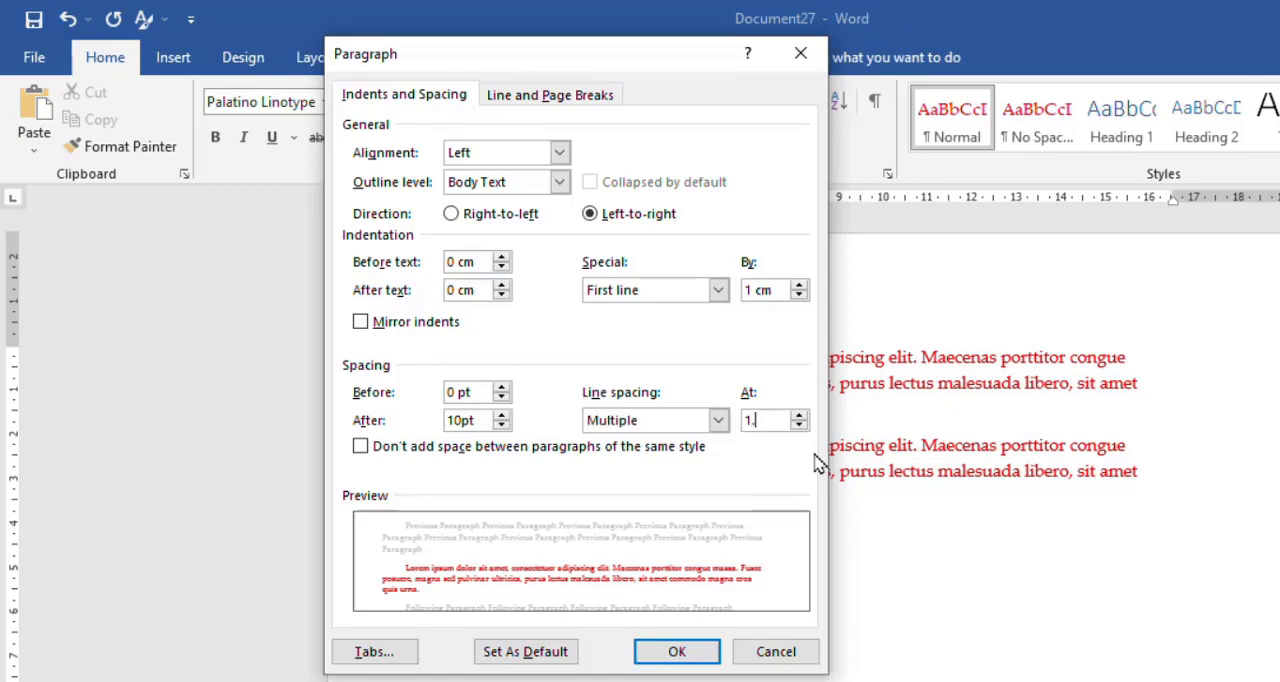
{"action": "type", "text": "4"}
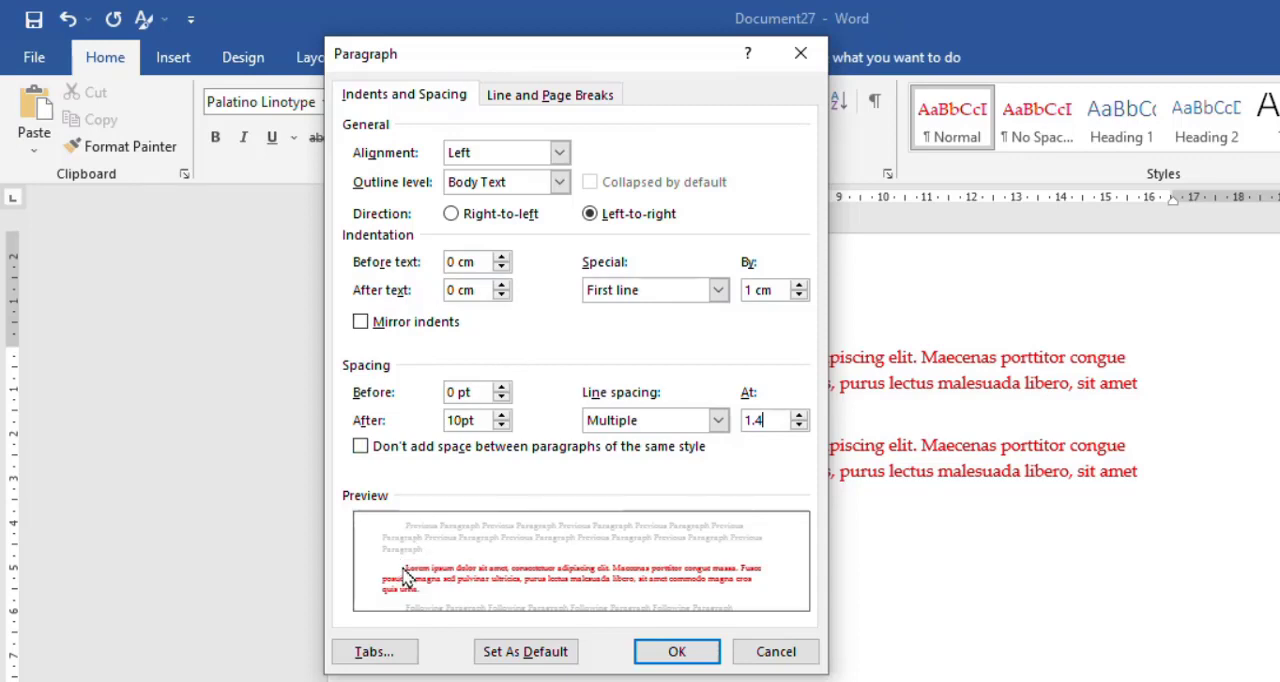
Try a larger first-line indent, raising it stepwise to 3.1 cm.
{"action": "left_click", "coordinate": [800, 286]}
{"action": "left_click", "coordinate": [800, 286]}
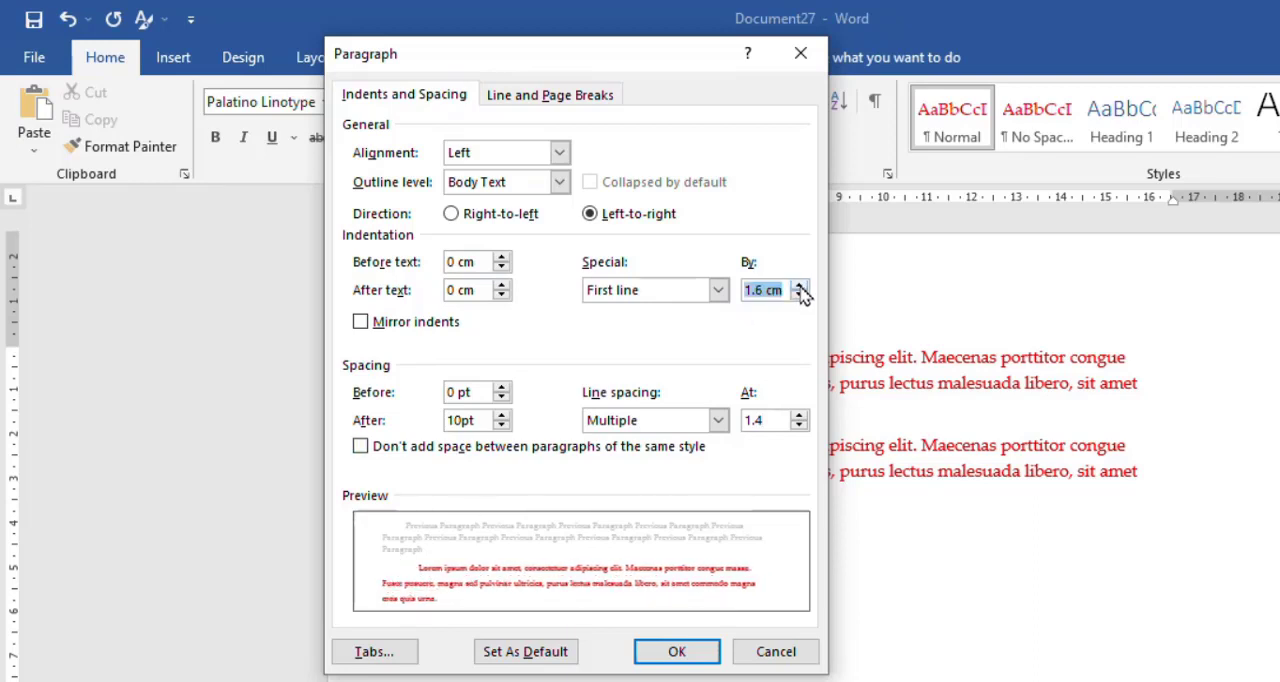
{"action": "left_click", "coordinate": [800, 286]}
{"action": "left_click", "coordinate": [800, 286]}
{"action": "left_click", "coordinate": [800, 286]}
{"action": "left_click", "coordinate": [800, 286]}
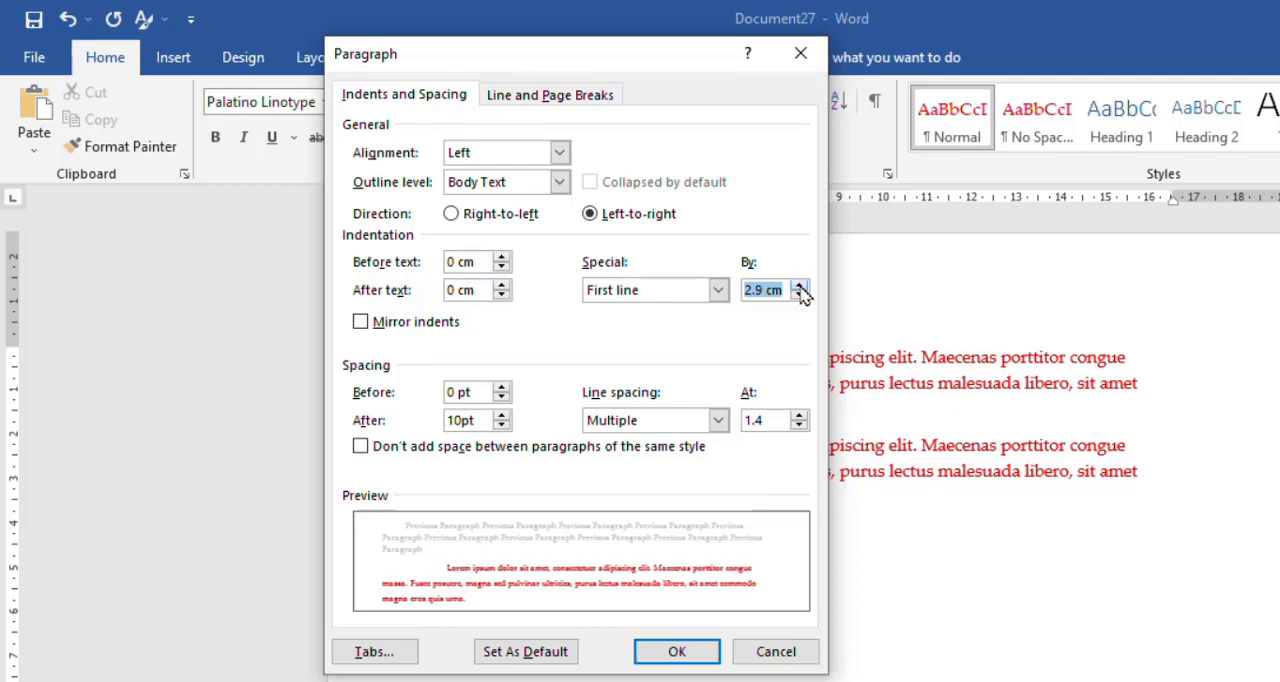
{"action": "left_click", "coordinate": [800, 286]}
Set the first-line indent to 1.3 cm and refresh the paragraph preview.
{"action": "left_click_drag", "start_coordinate": [766, 290], "coordinate": [702, 292]}
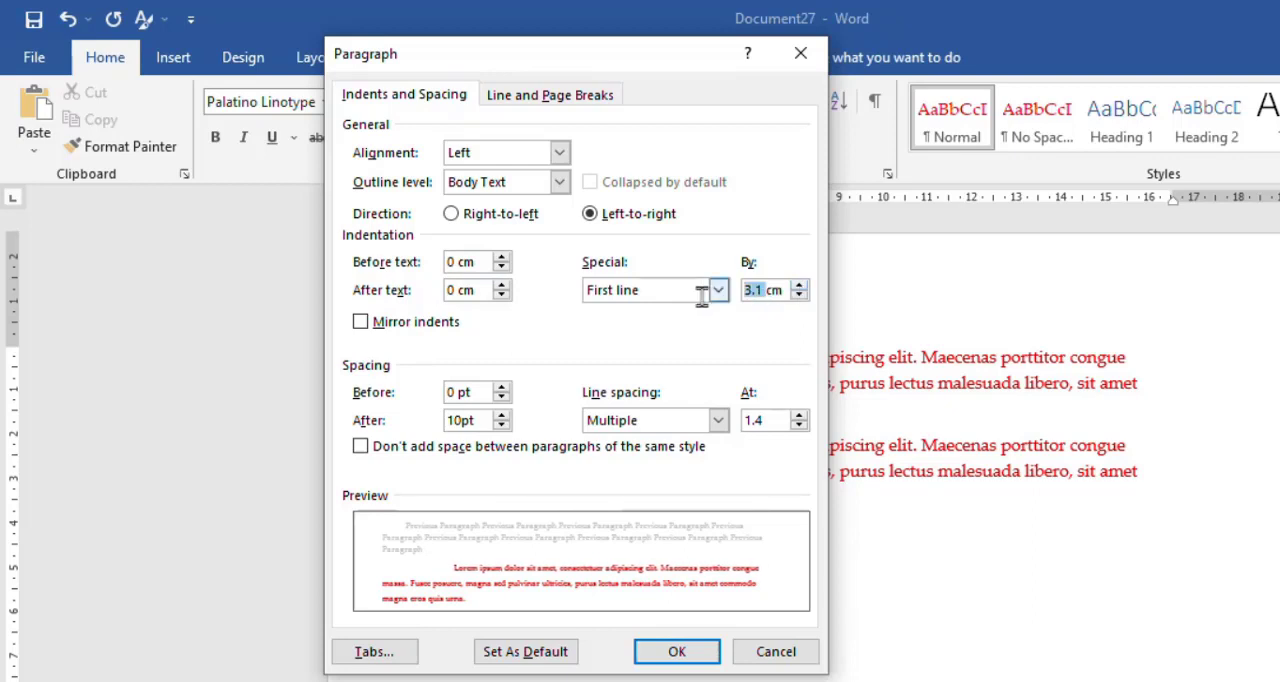
{"action": "type", "text": "1"}
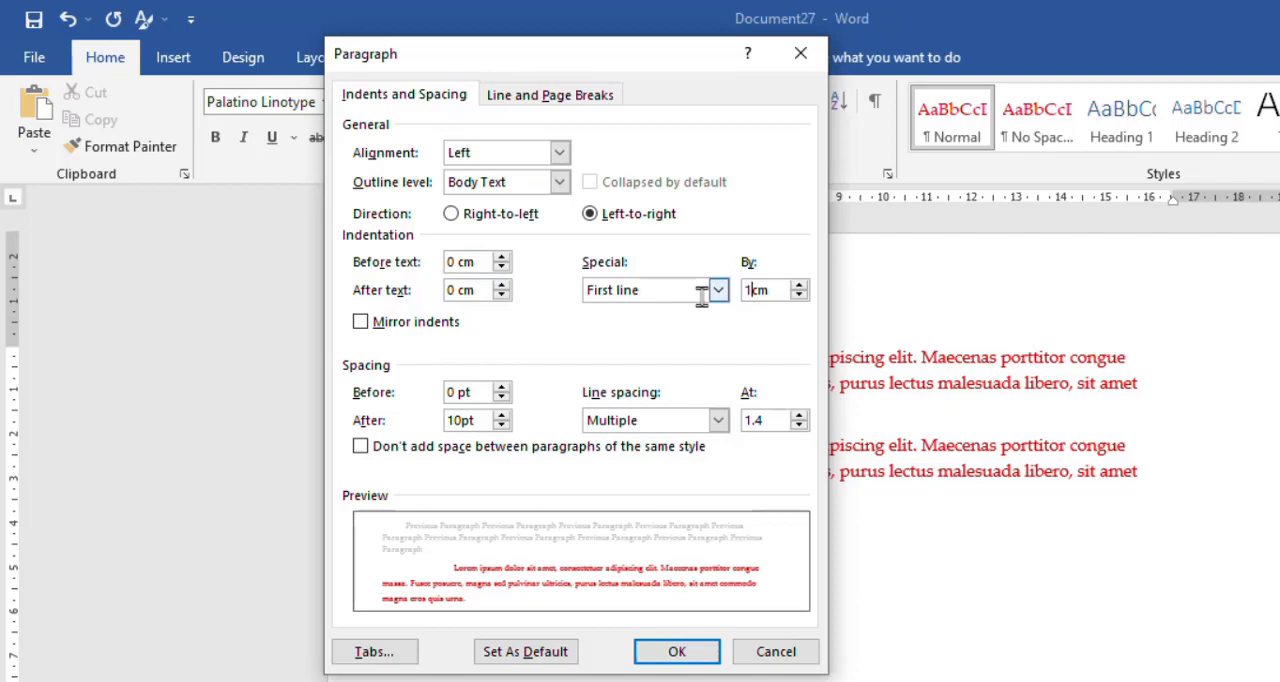
{"action": "type", "text": ".3"}
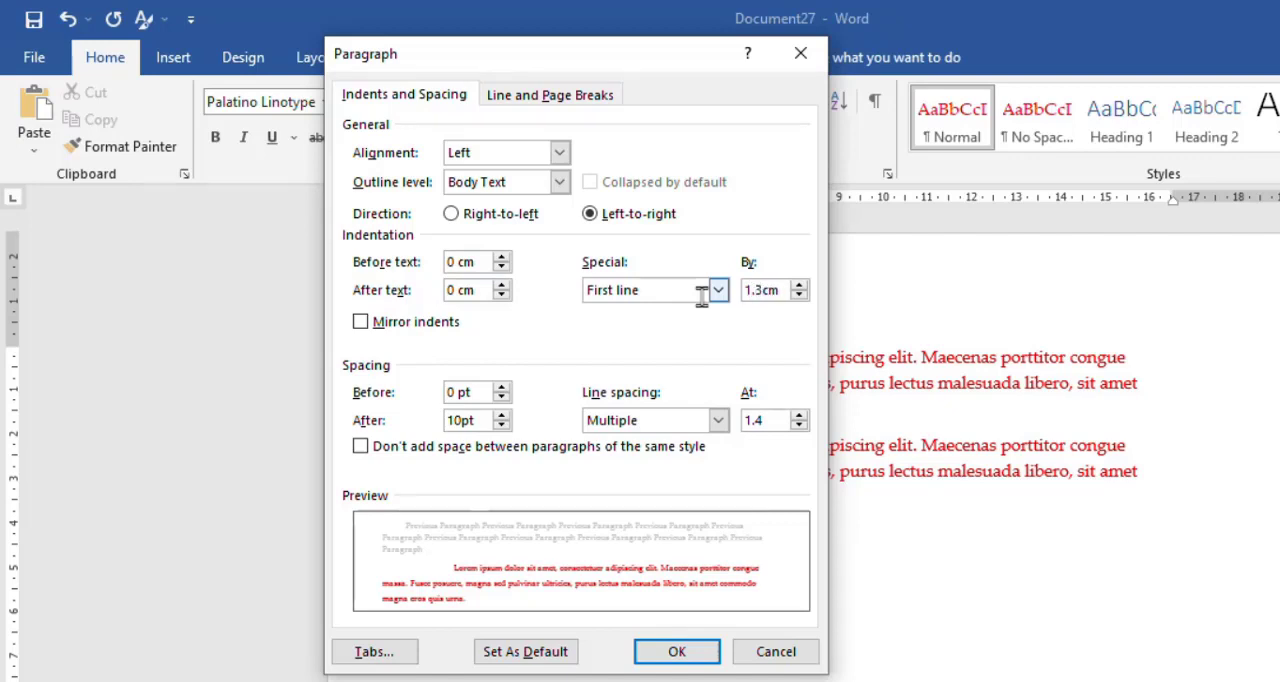
{"action": "left_click", "coordinate": [763, 414]}
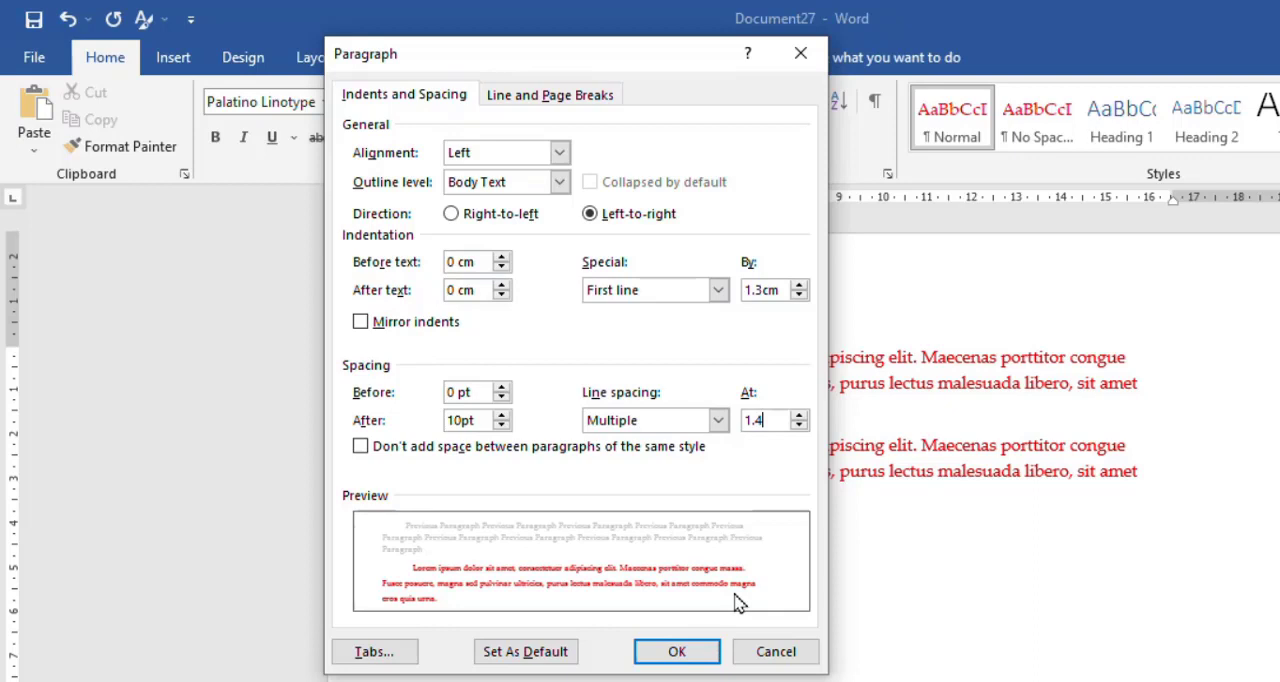
Make these paragraph settings the default for all documents based on the Normal.dotm template.
{"action": "left_click", "coordinate": [548, 664]}
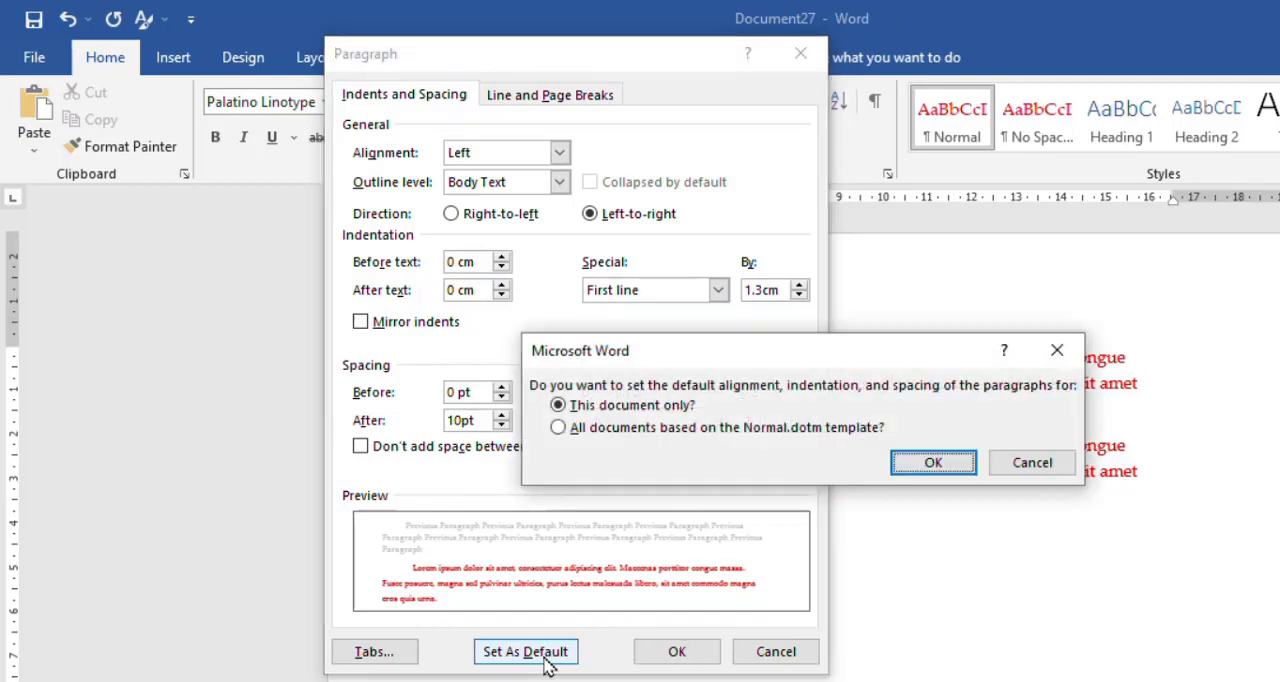
{"action": "left_click", "coordinate": [678, 428]}
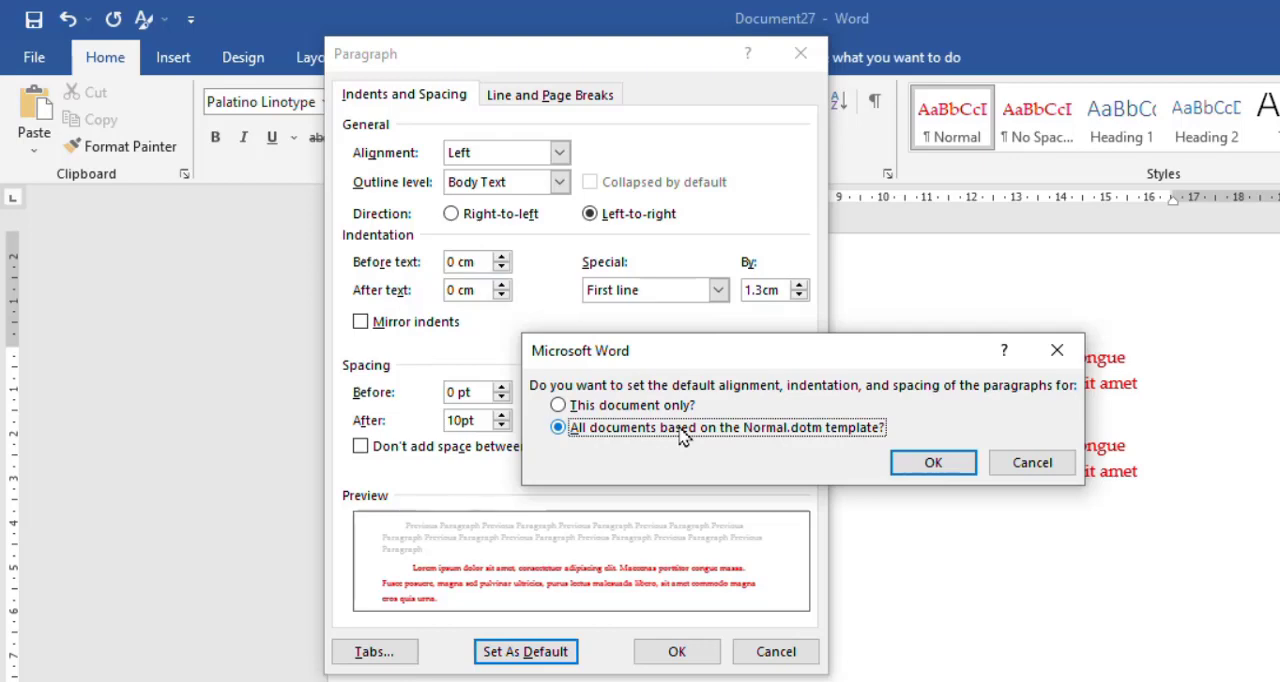
{"action": "left_click", "coordinate": [932, 463]}
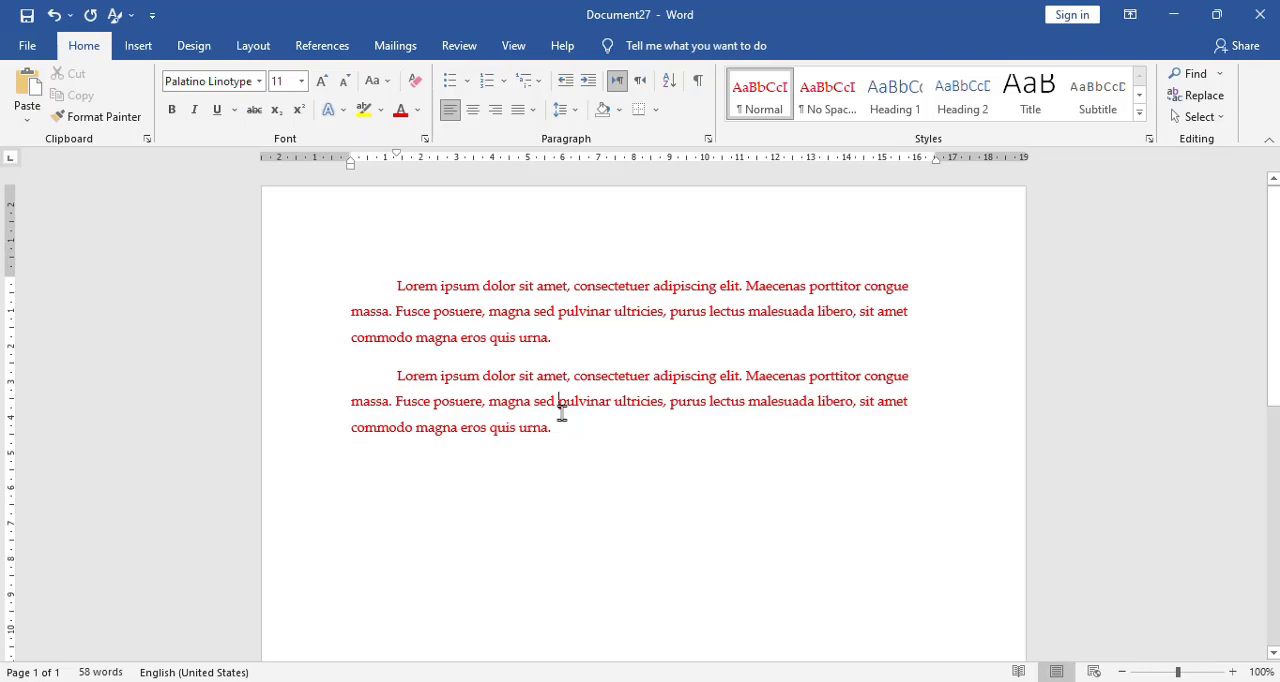
Test the paragraph defaults in a new blank document with two =lorem(1) sample paragraphs.
{"action": "key", "text": "ctrl+n"}
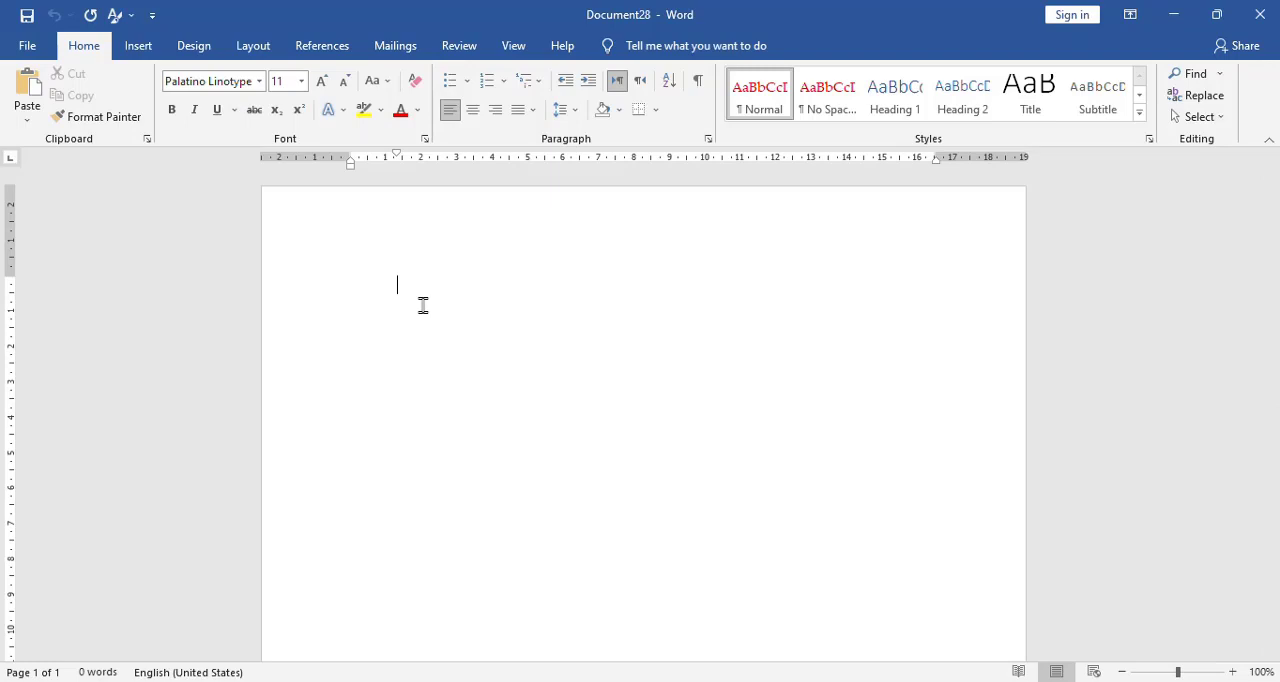
{"action": "type", "text": "=lorem(1)"}
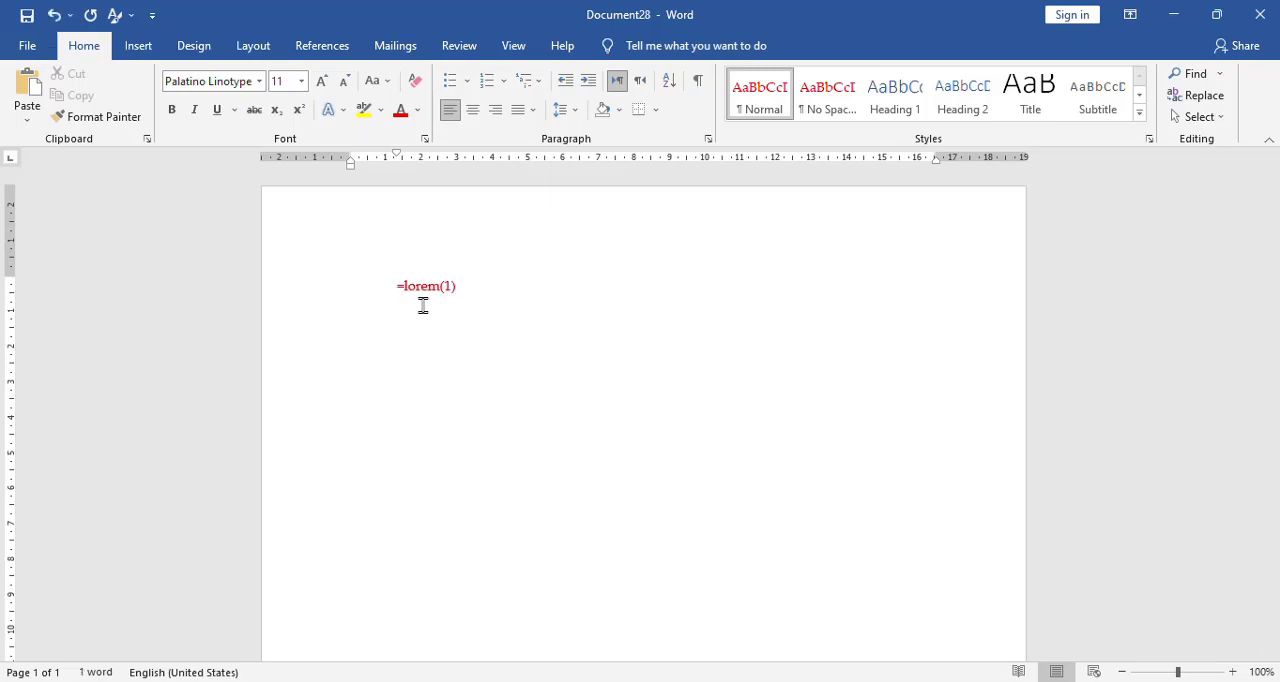
{"action": "key", "text": "Return"}
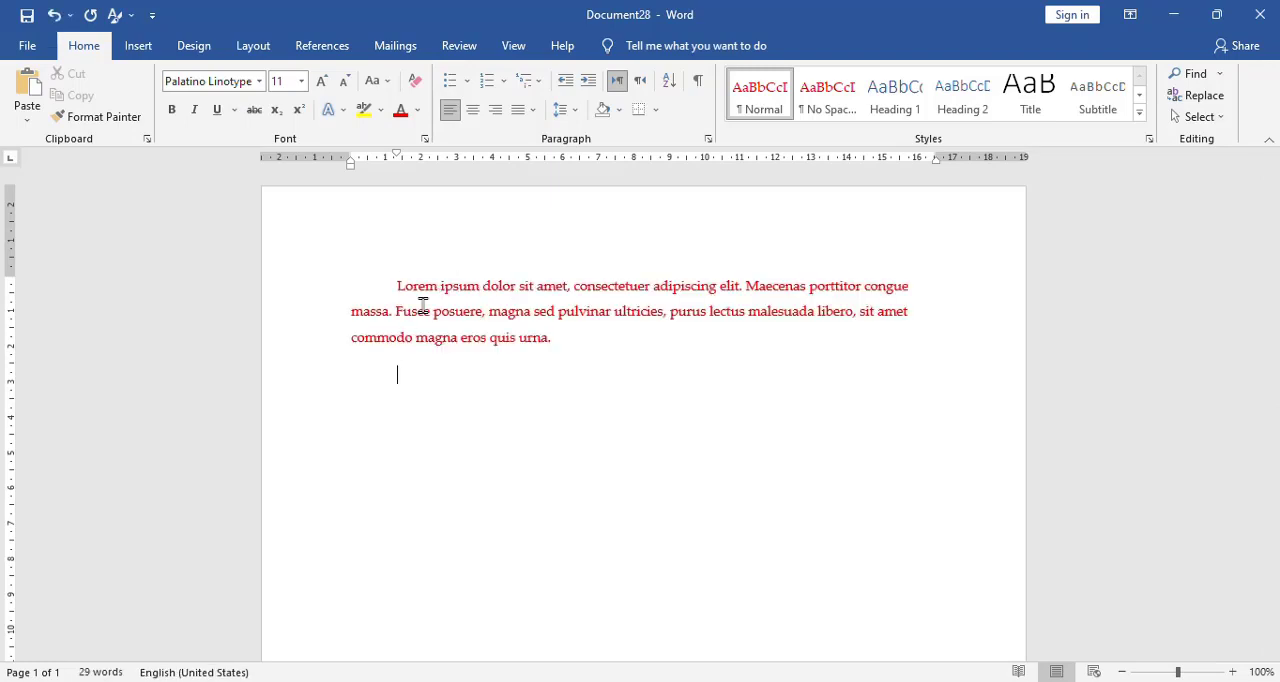
{"action": "type", "text": "=lorem(1)"}
{"action": "key", "text": "Return"}
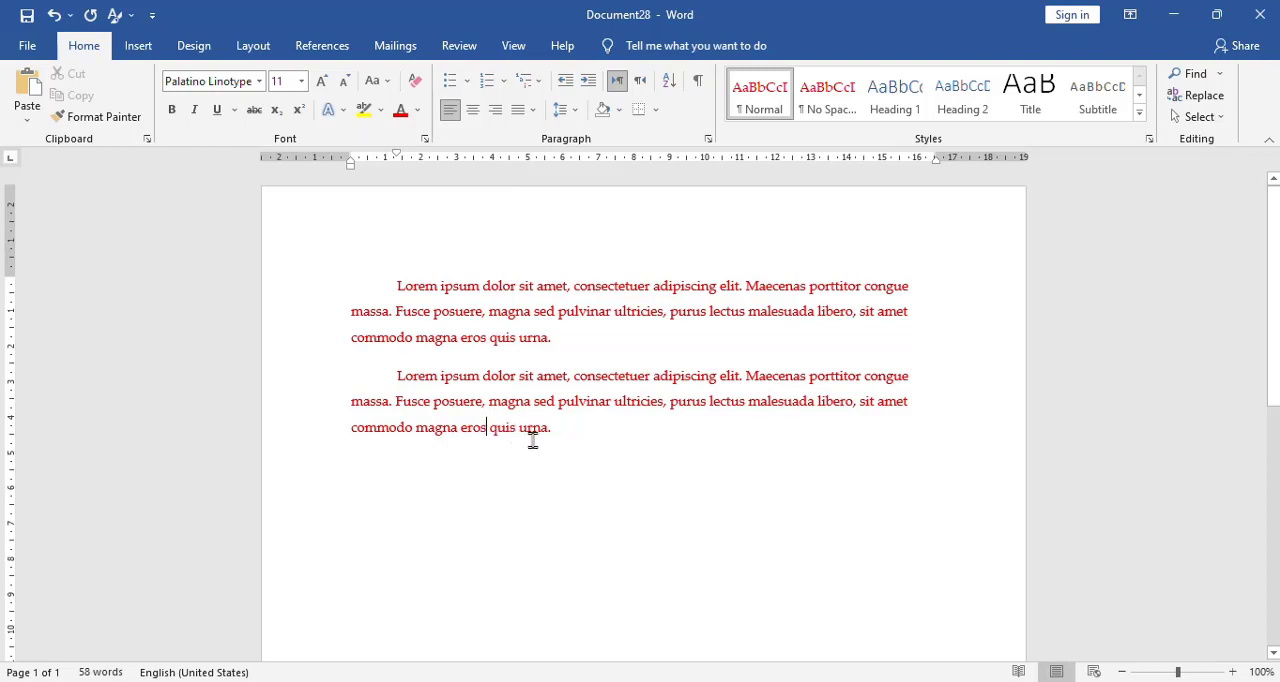
Apply single line spacing to both sample paragraphs.
{"action": "left_click_drag", "start_coordinate": [534, 443], "coordinate": [464, 288]}
{"action": "key", "text": "ctrl+1"}
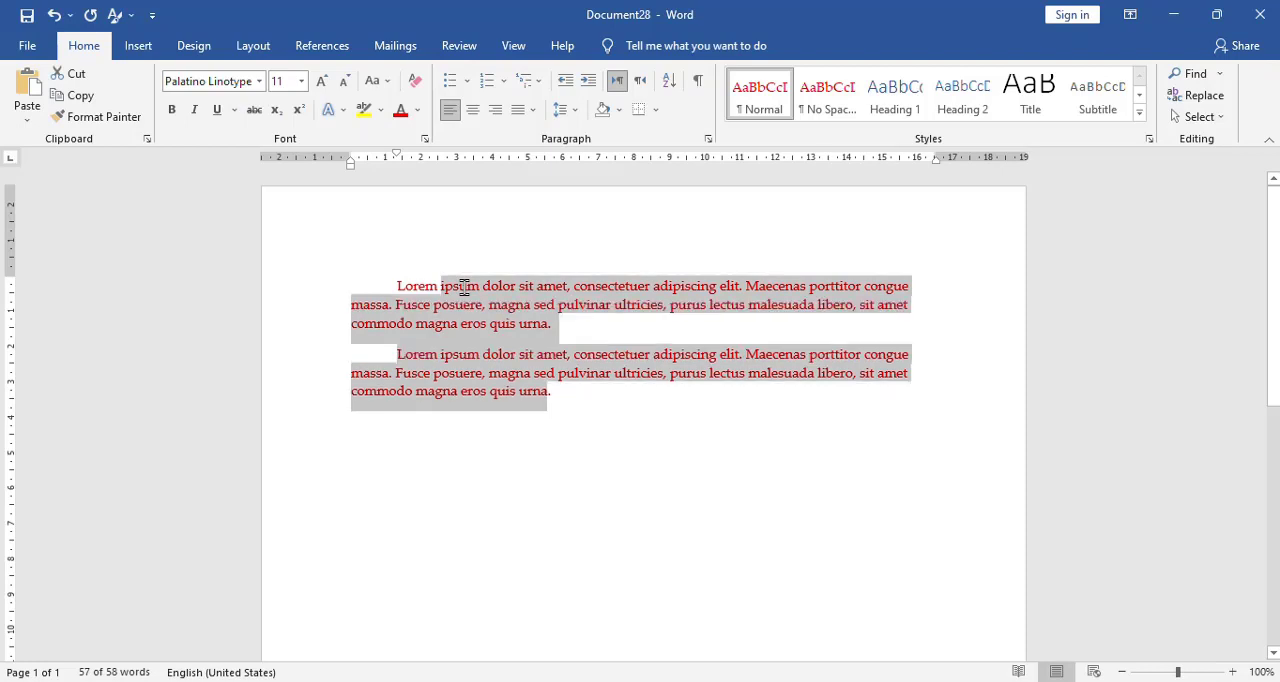
{"action": "left_click", "coordinate": [564, 392]}
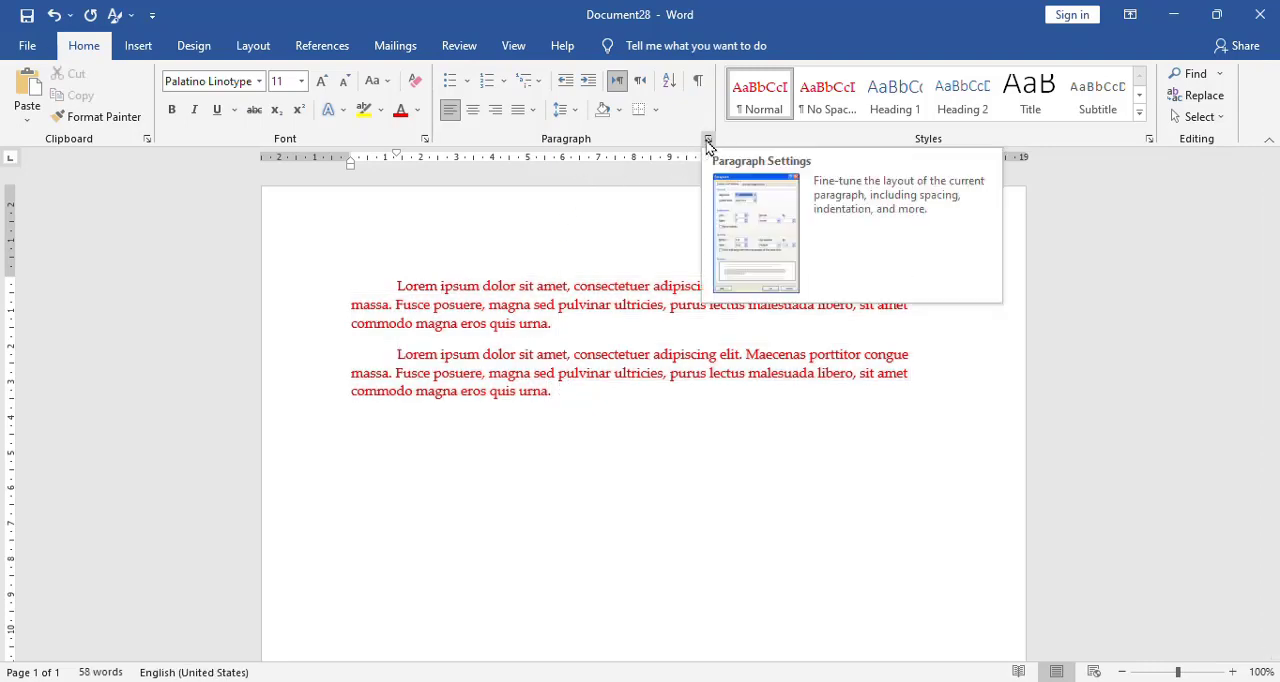
Examine the layout indent and spacing settings of the two sample paragraphs.
{"action": "left_click", "coordinate": [254, 47]}
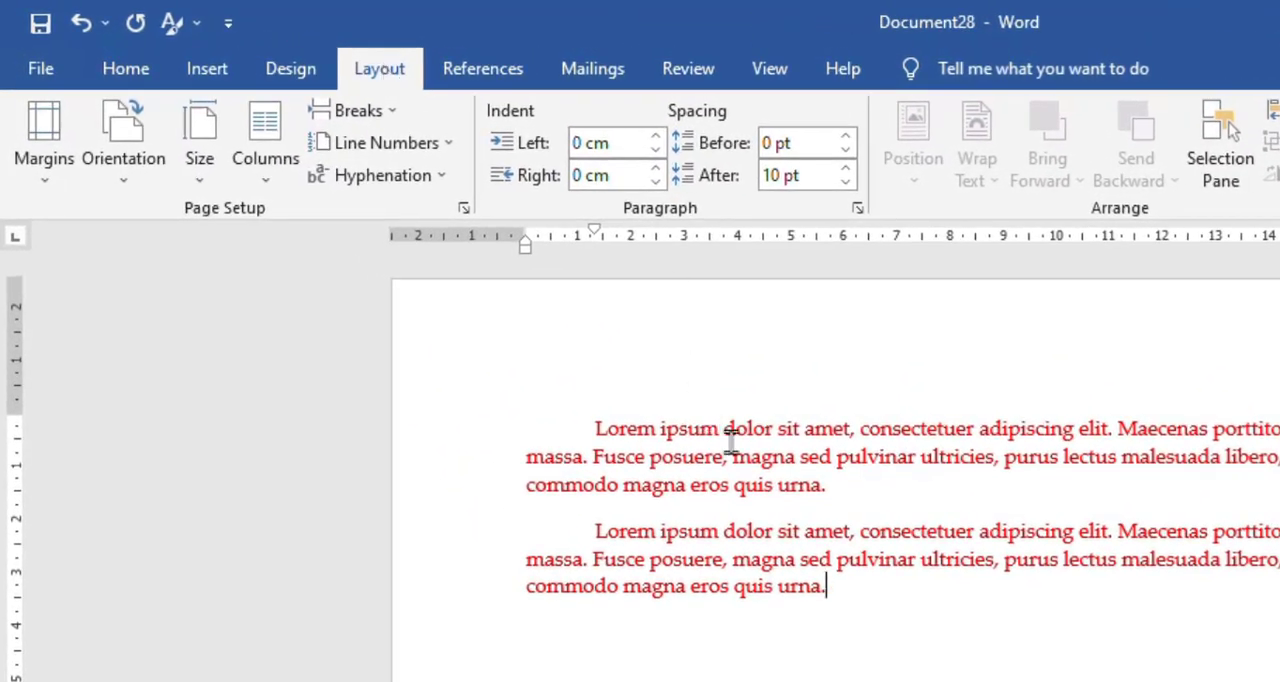
{"action": "left_click_drag", "start_coordinate": [731, 452], "coordinate": [757, 606]}
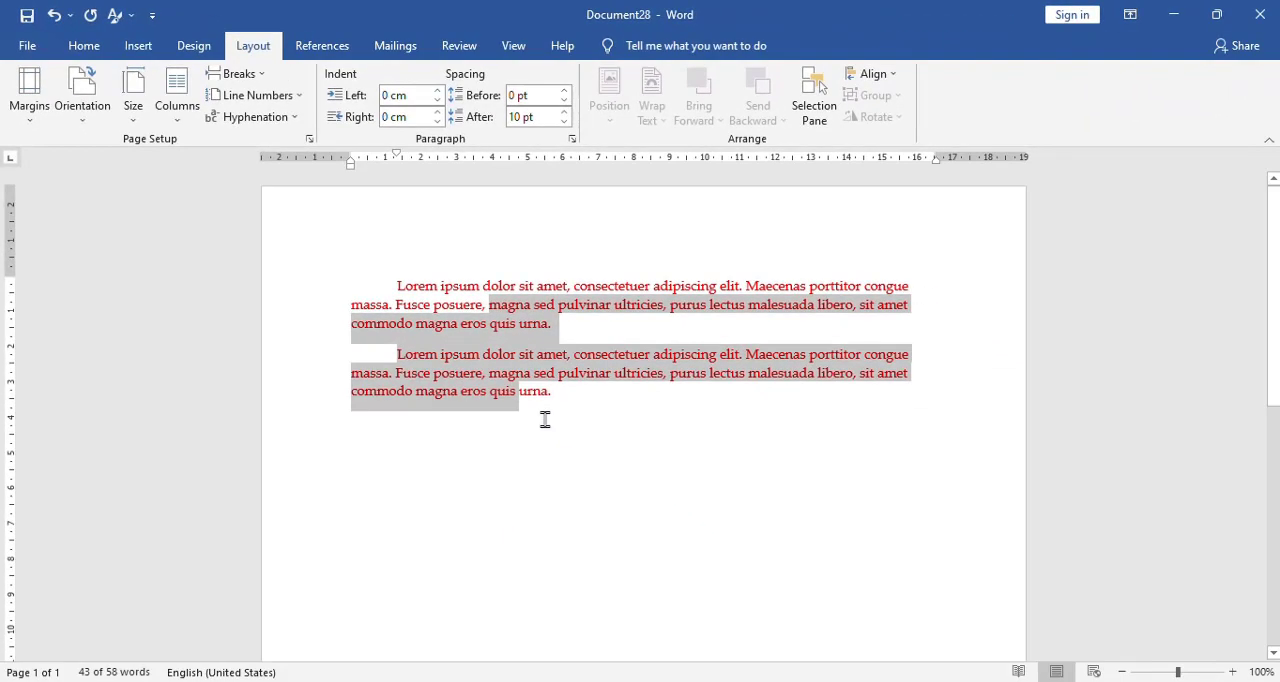
{"action": "left_click", "coordinate": [814, 629]}
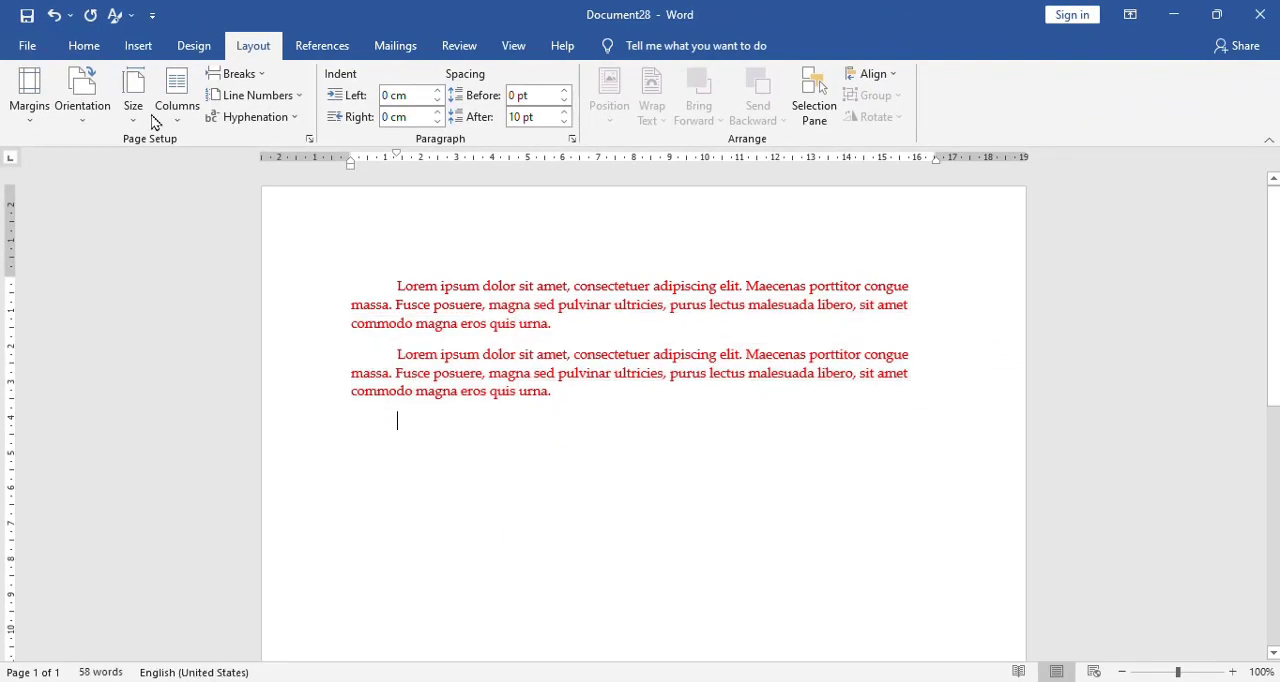
Set the font color to Automatic in the advanced font settings.
{"action": "left_click", "coordinate": [85, 47]}
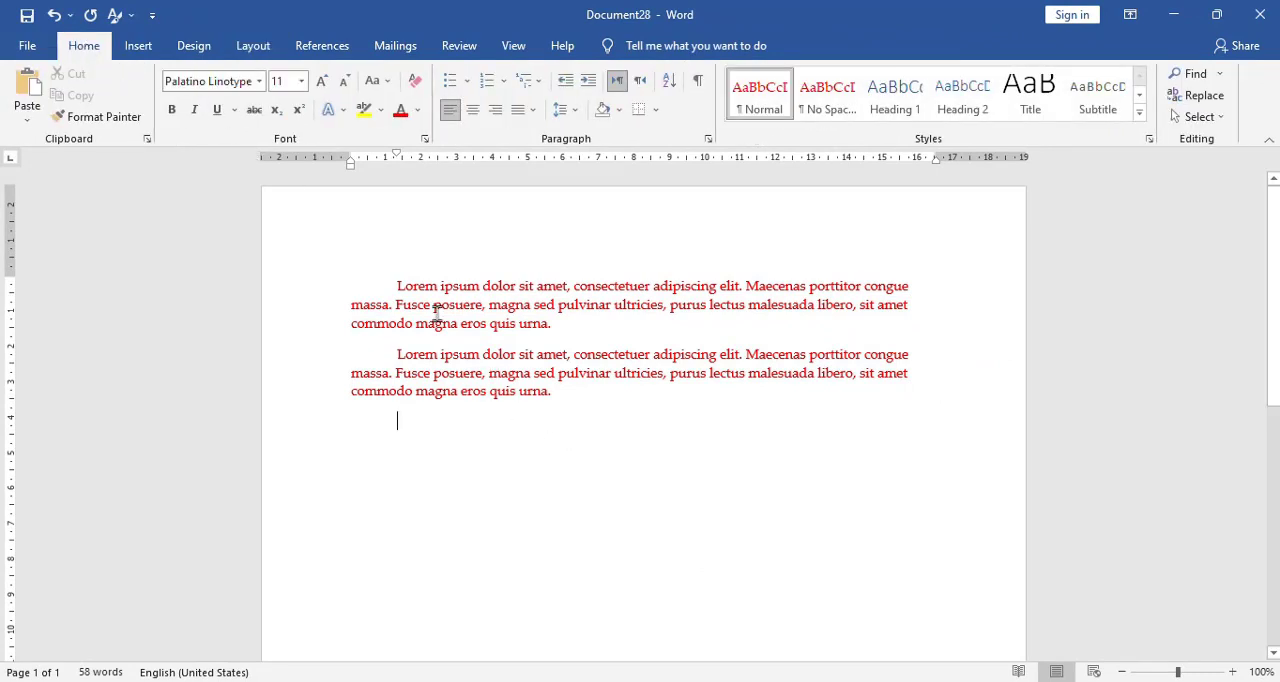
{"action": "left_click", "coordinate": [426, 139]}
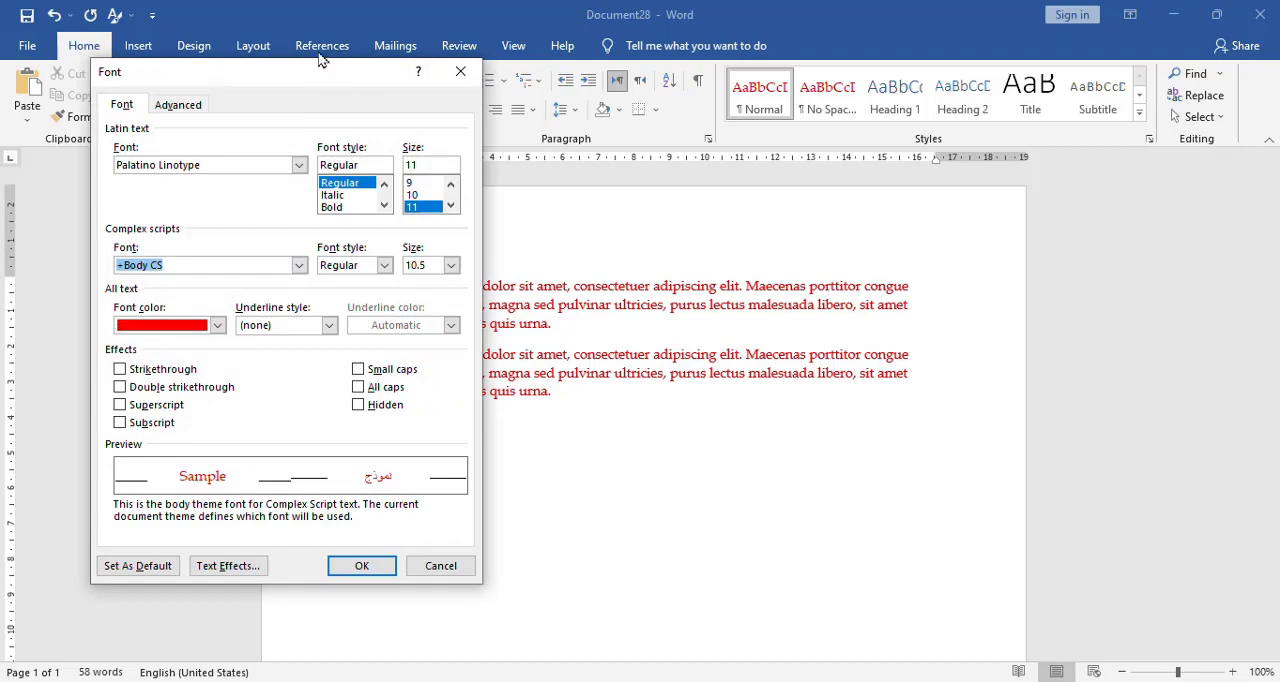
{"action": "left_click_drag", "start_coordinate": [325, 71], "coordinate": [809, 101]}
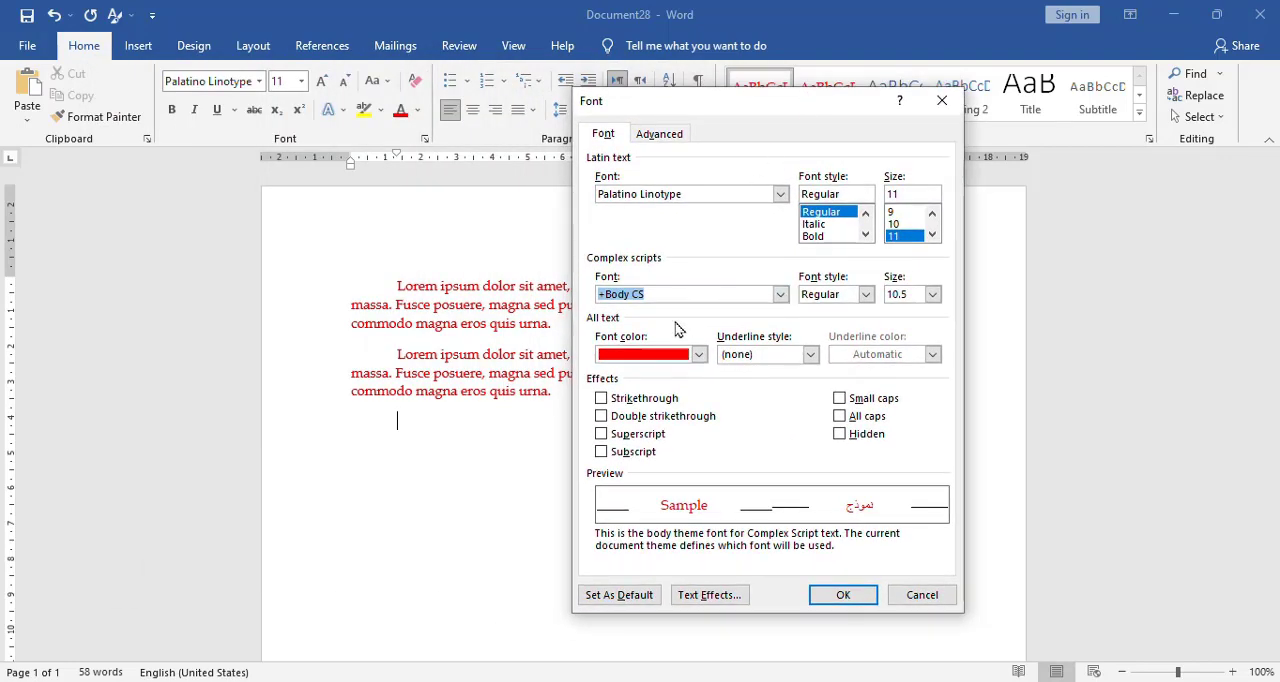
{"action": "left_click", "coordinate": [699, 355]}
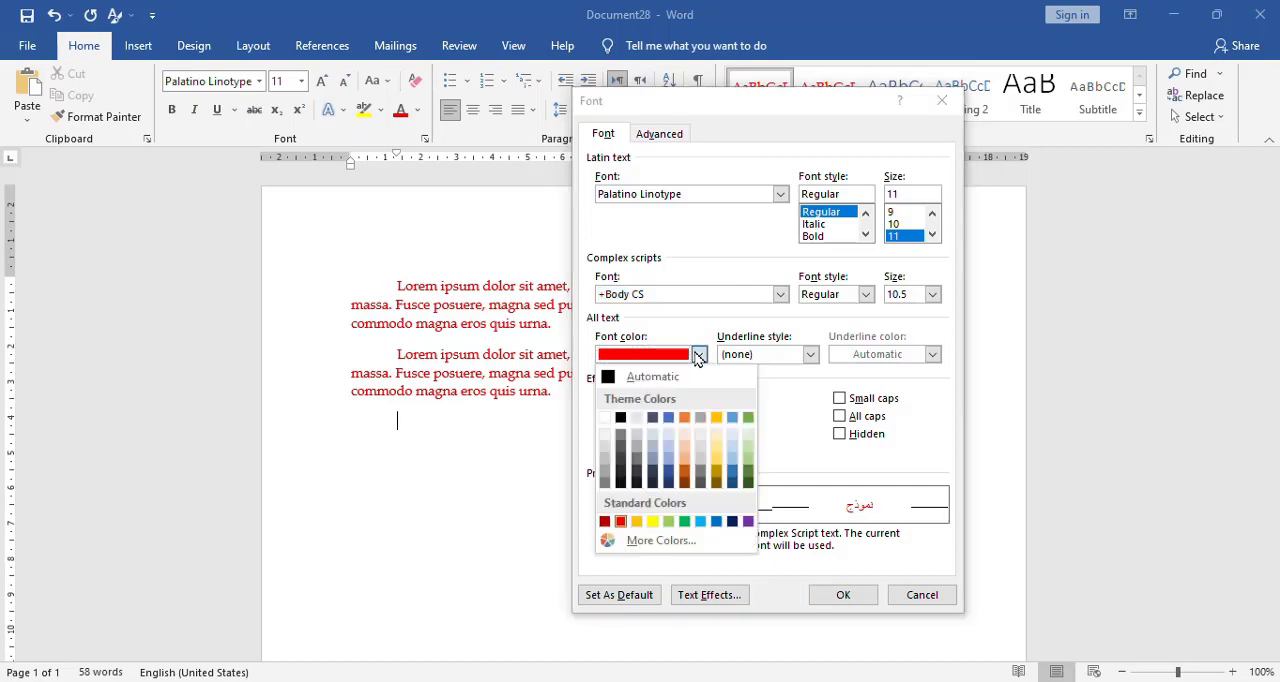
{"action": "left_click", "coordinate": [668, 378]}
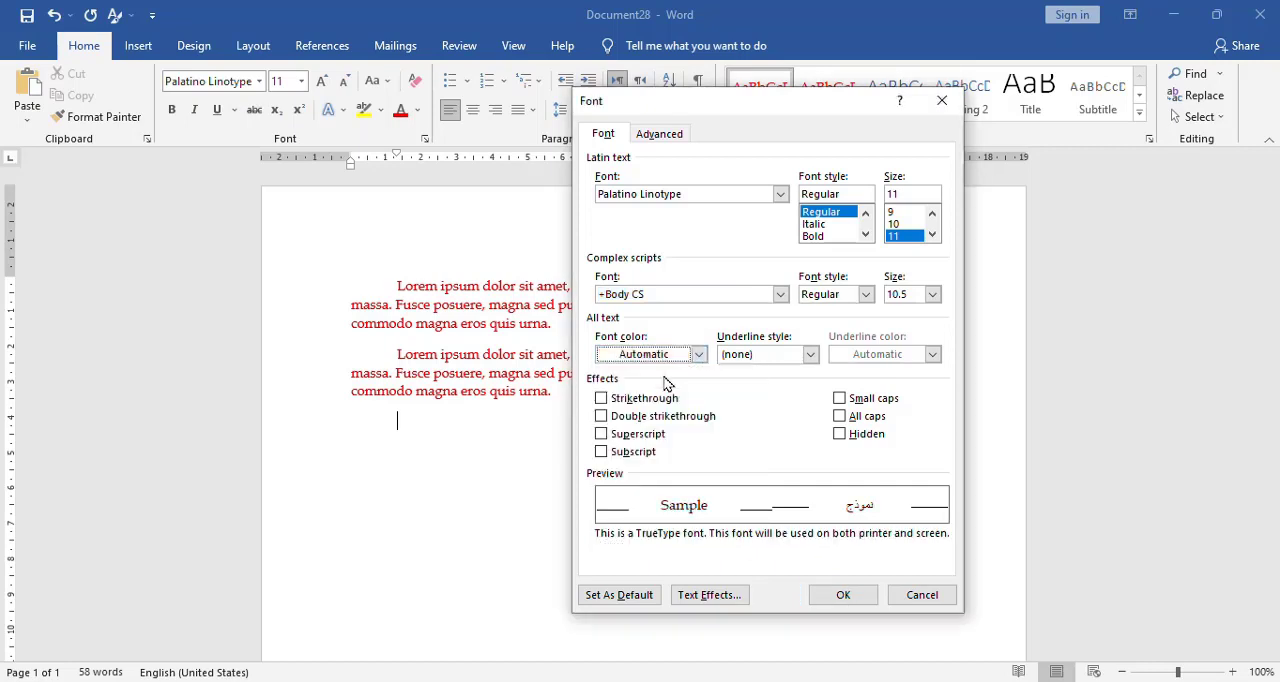
Set the Latin text font to Cambria with a size of 11.5.
{"action": "left_click", "coordinate": [685, 196]}
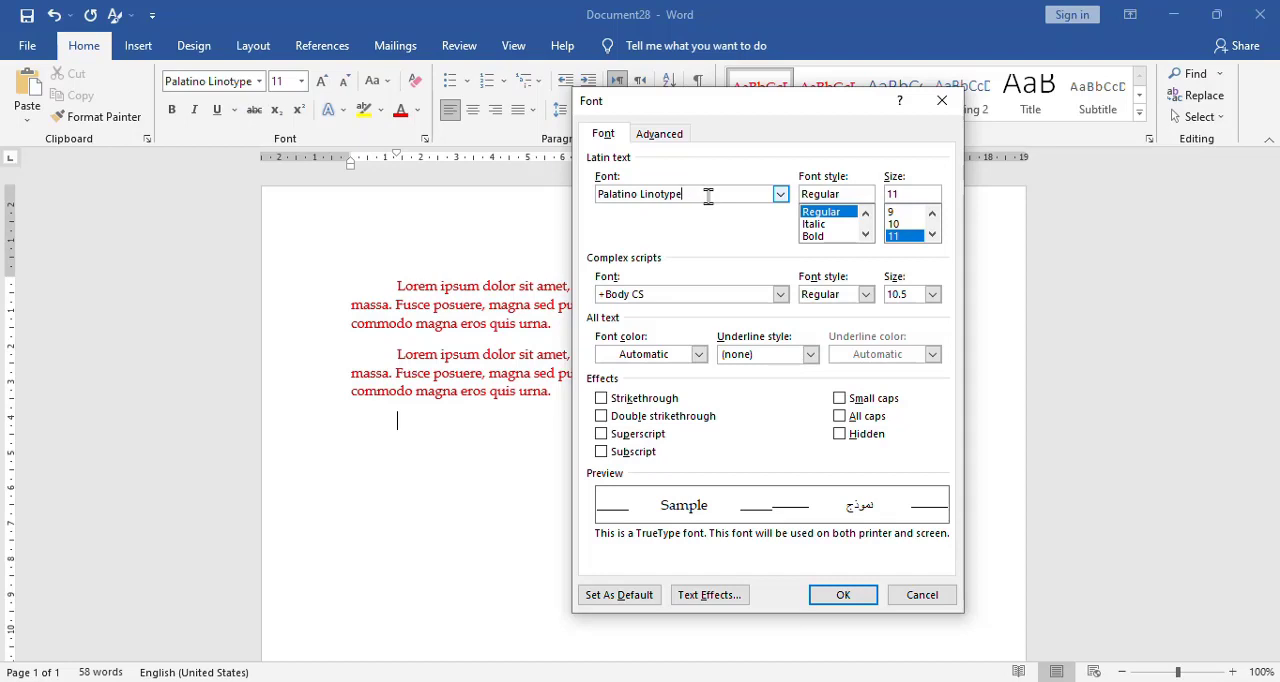
{"action": "left_click_drag", "start_coordinate": [703, 194], "coordinate": [514, 214]}
{"action": "type", "text": "Cambria"}
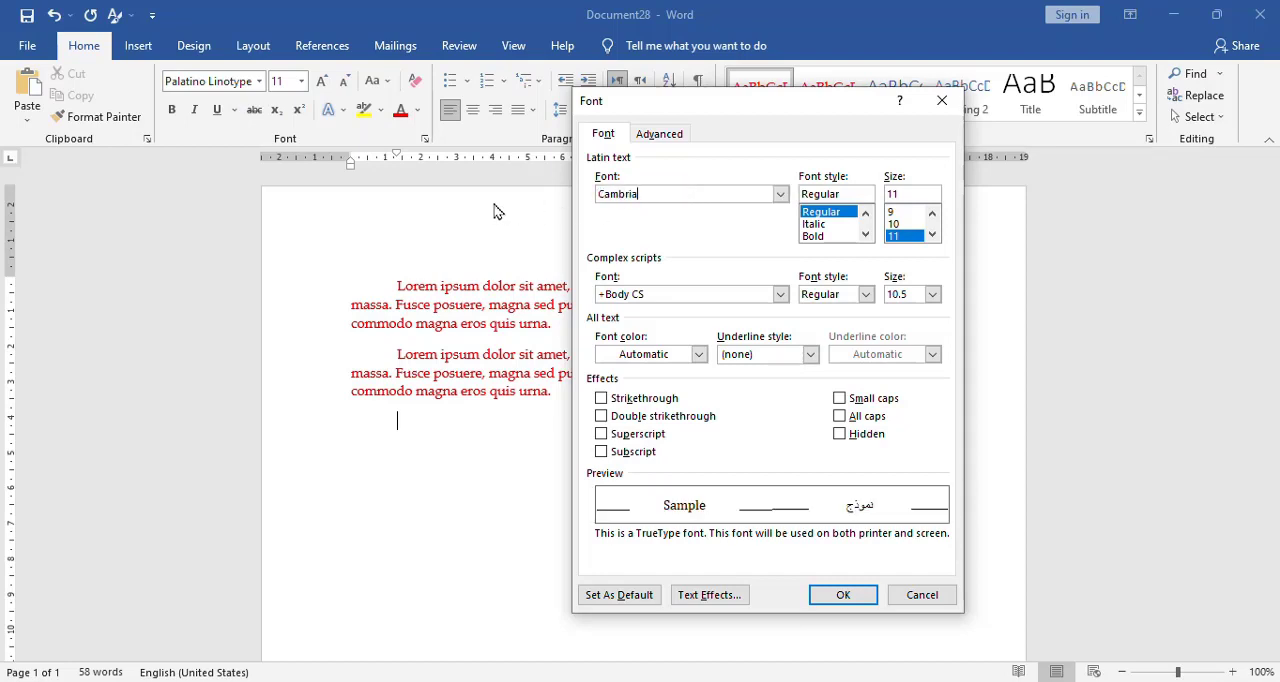
{"action": "left_click", "coordinate": [907, 193]}
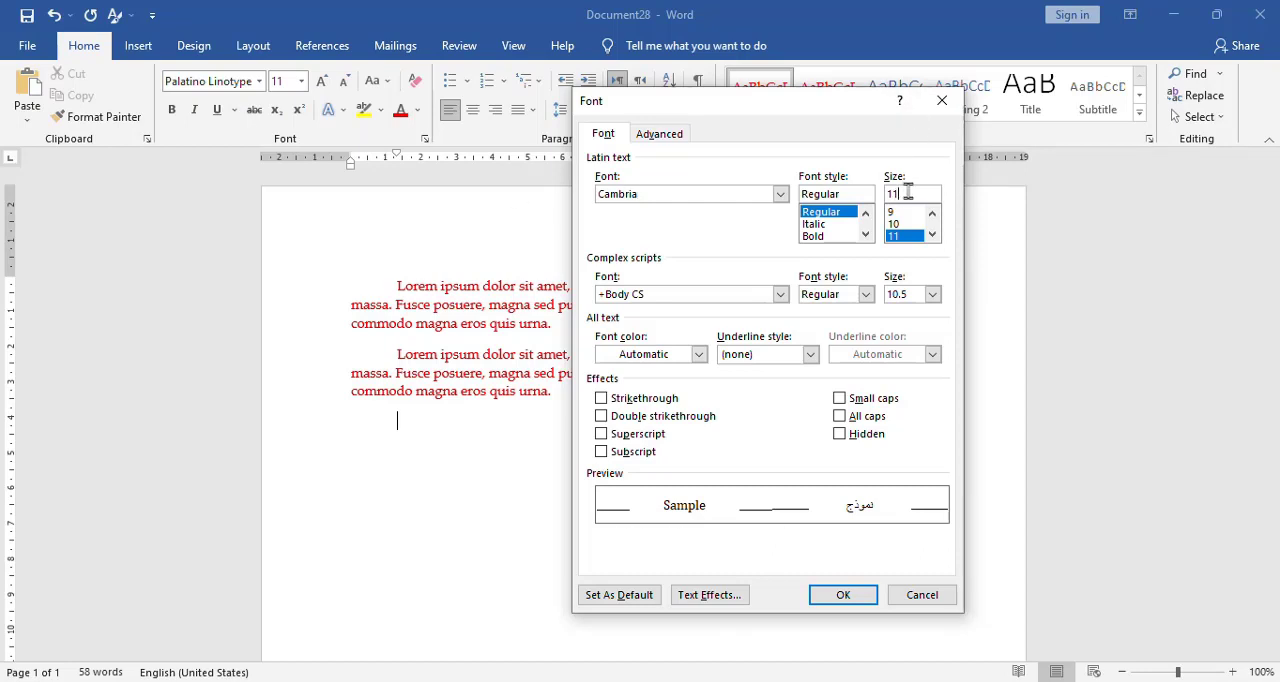
{"action": "type", "text": ".5"}
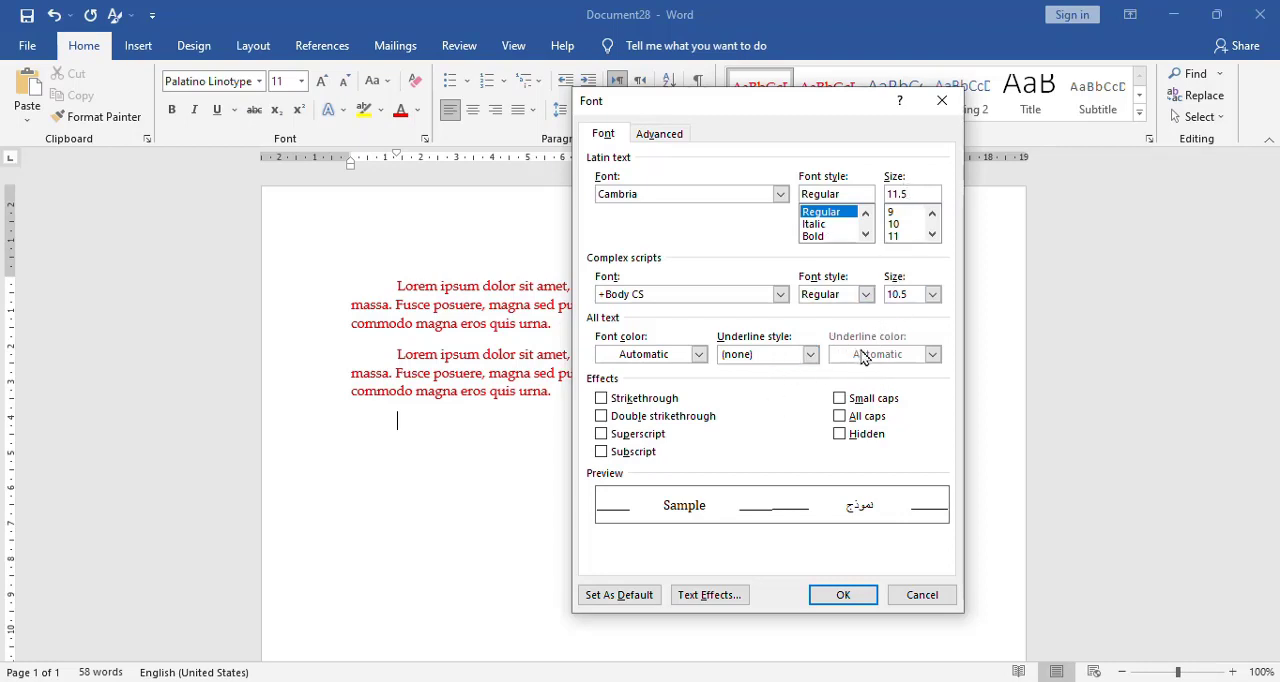
{"action": "left_click", "coordinate": [681, 294]}
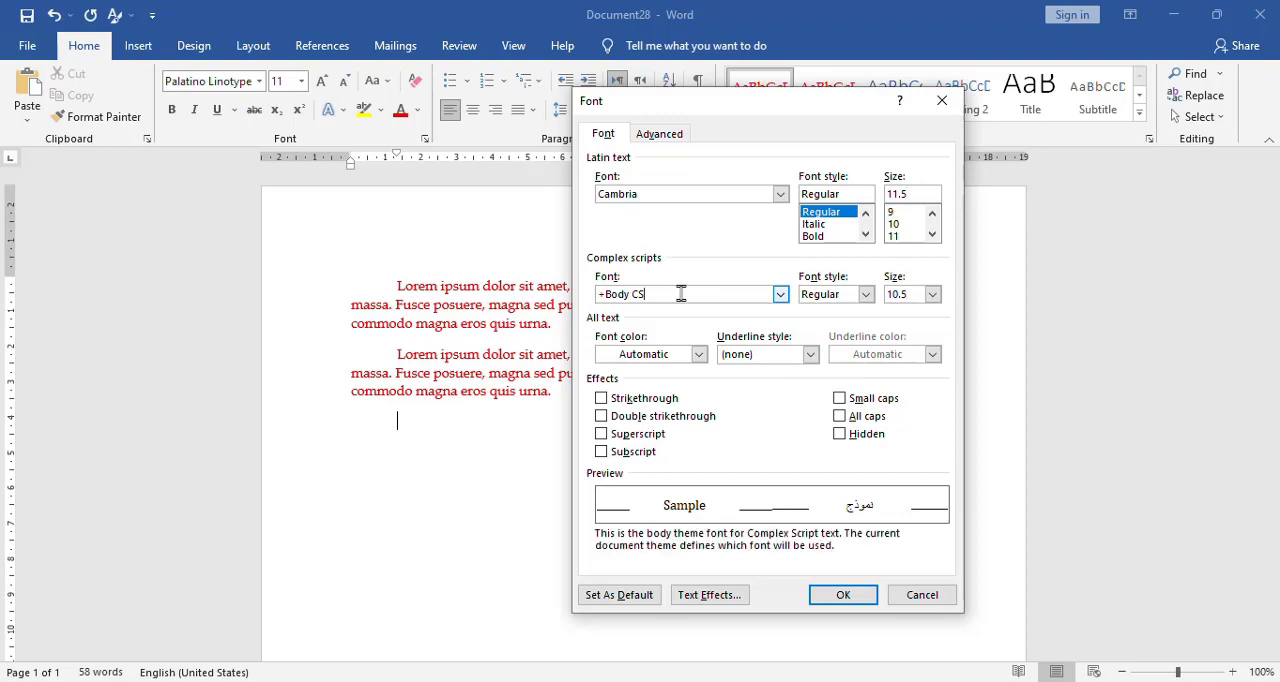
Make these font settings the default for all documents based on the Normal.dotm template.
{"action": "left_click", "coordinate": [619, 595]}
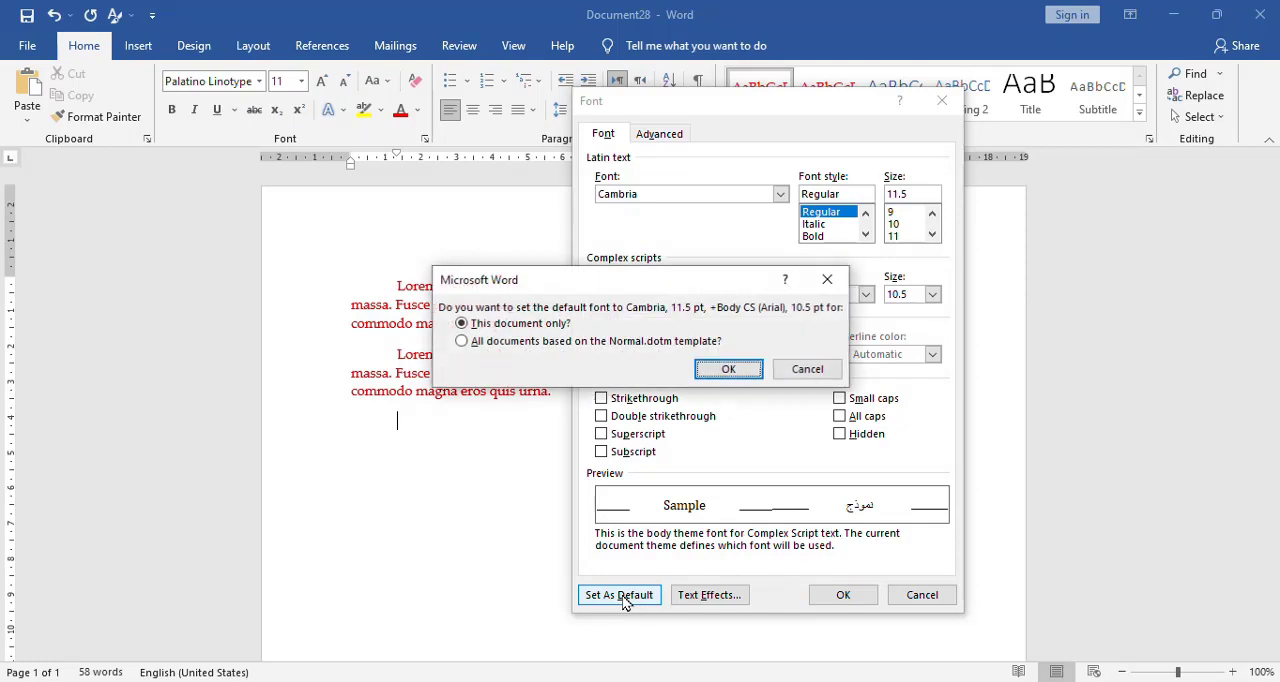
{"action": "left_click", "coordinate": [600, 342]}
{"action": "left_click", "coordinate": [729, 369]}
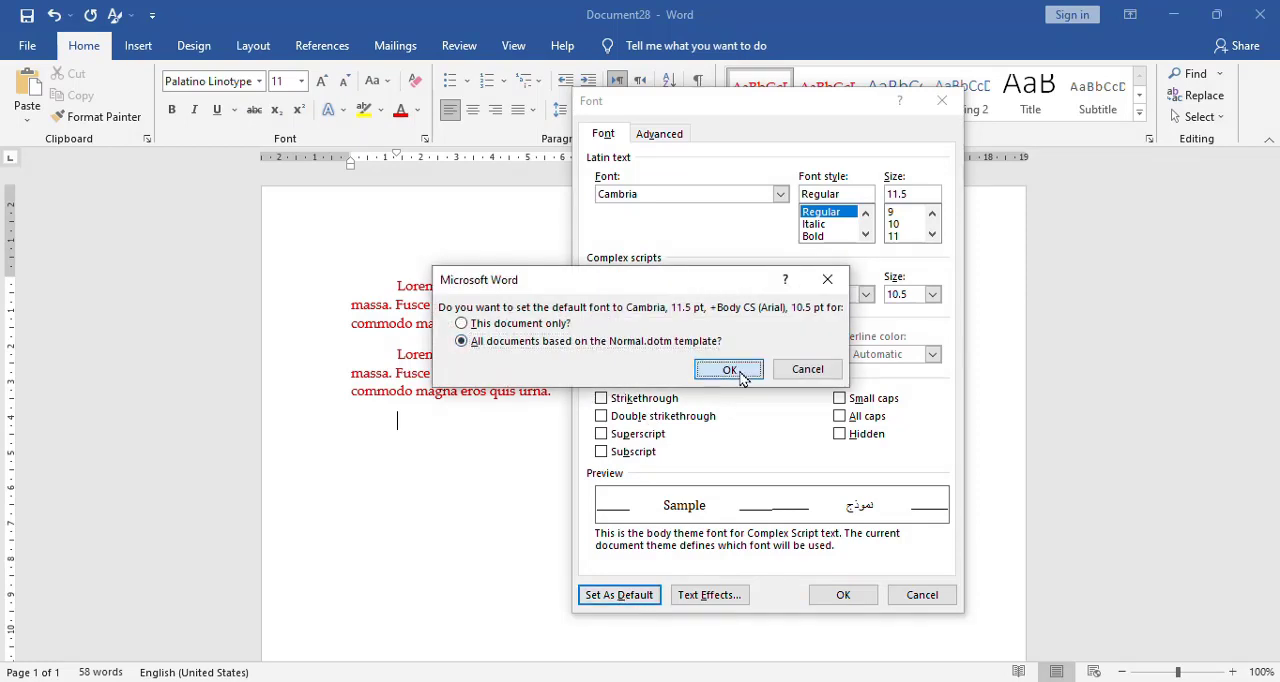
{"action": "key", "text": "Return"}
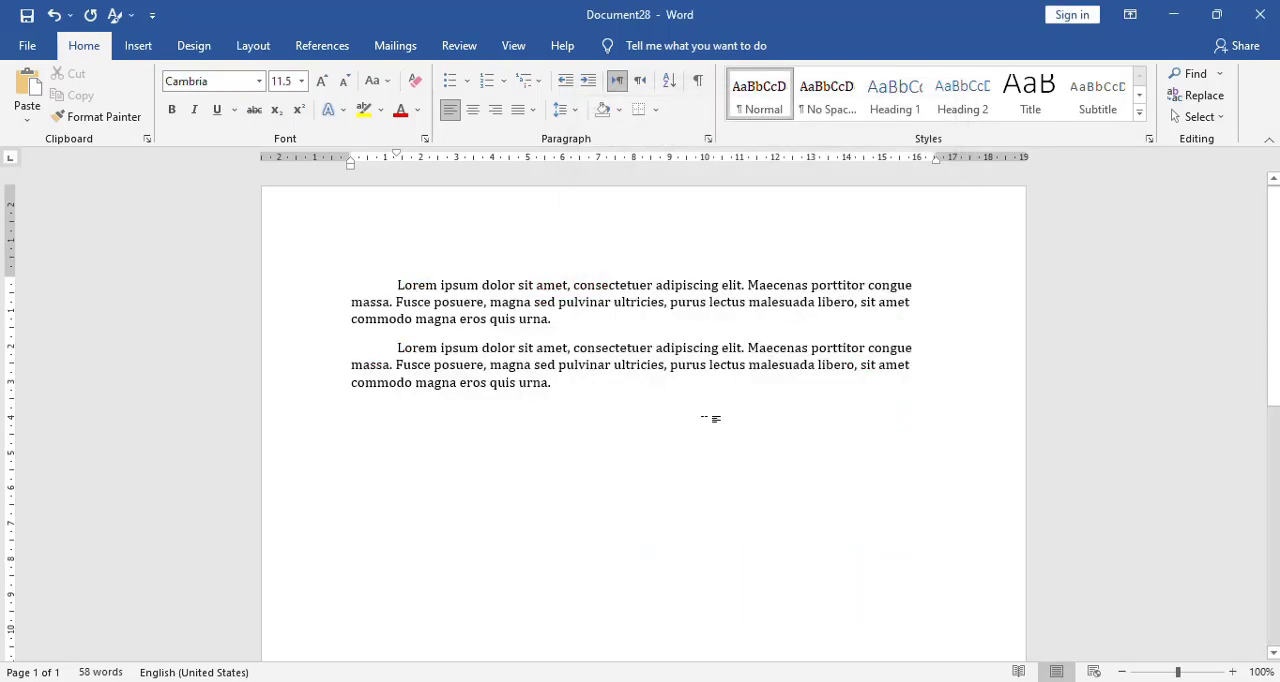
Create a new blank document and generate a two-sentence sample paragraph with the =lorem function.
{"action": "key", "text": "ctrl+n"}
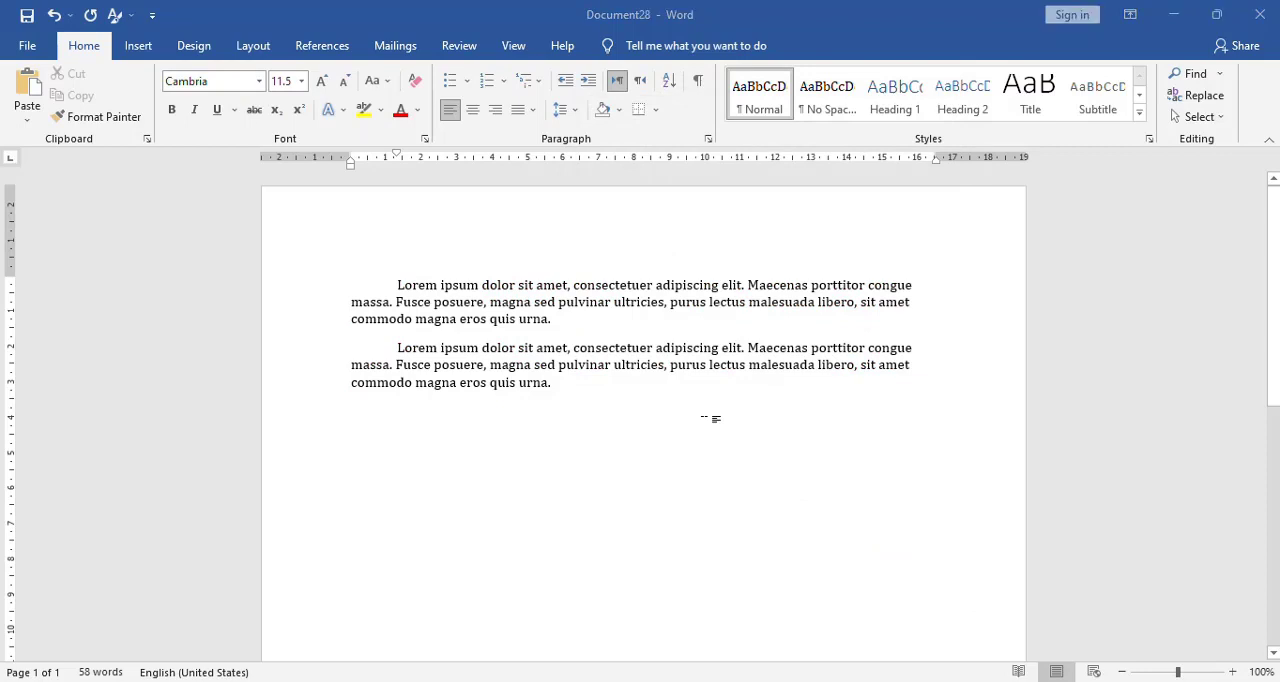
{"action": "type", "text": "=lorem(1)"}
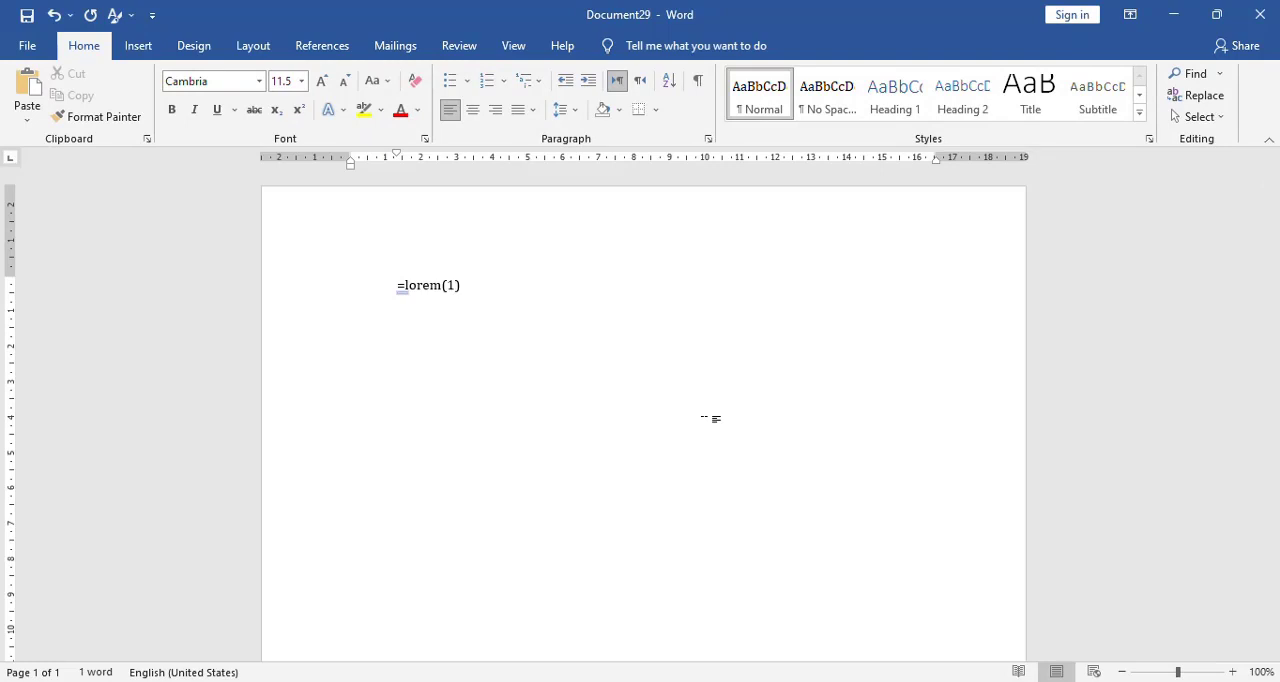
{"action": "key", "text": "Left"}
{"action": "type", "text": ",1"}
{"action": "key", "text": "Return"}
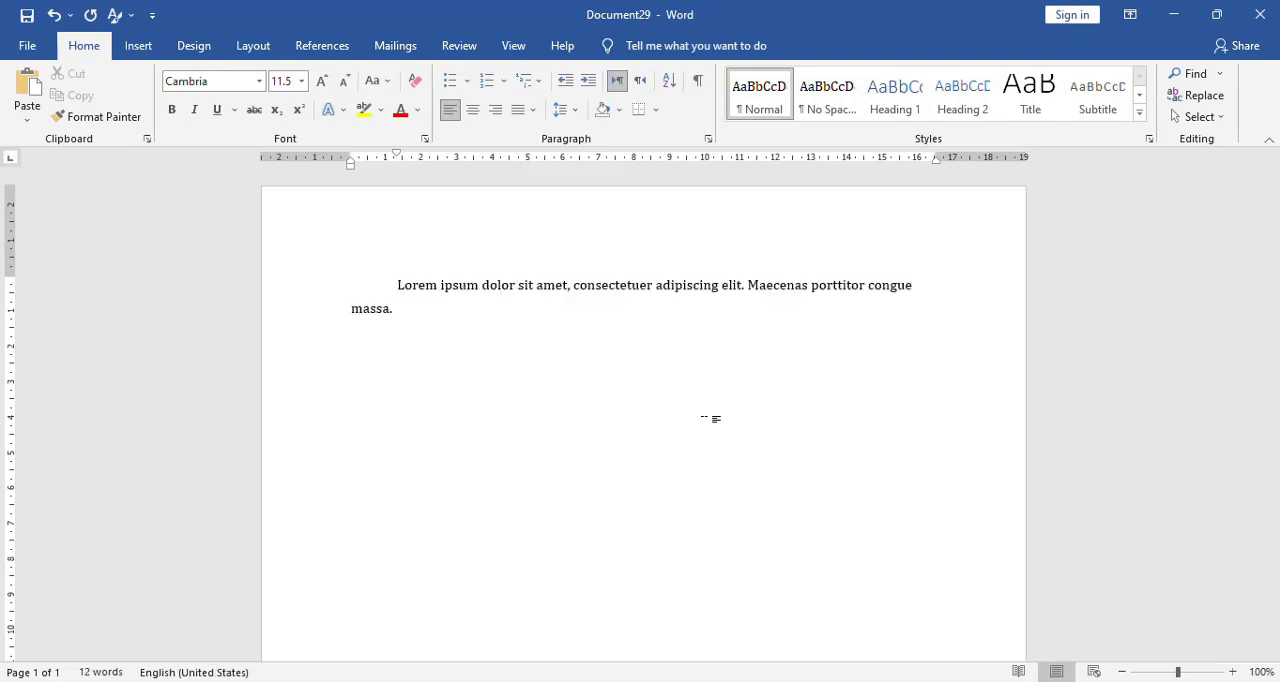
Generate two three-sentence sample paragraphs below the first one with the =lorem function.
{"action": "type", "text": "=lorem(1)"}
{"action": "key", "text": "Left"}
{"action": "type", "text": ",2"}
{"action": "key", "text": "Return"}
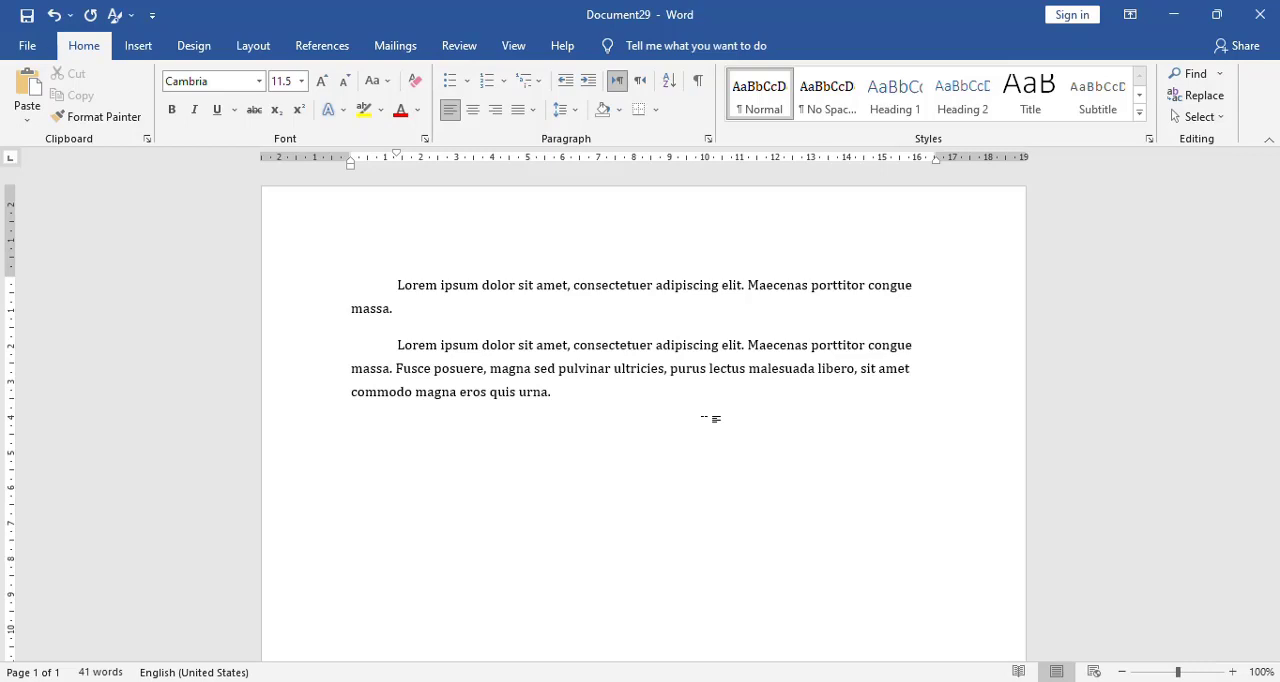
{"action": "type", "text": "=lorem(1)"}
{"action": "key", "text": "Return"}
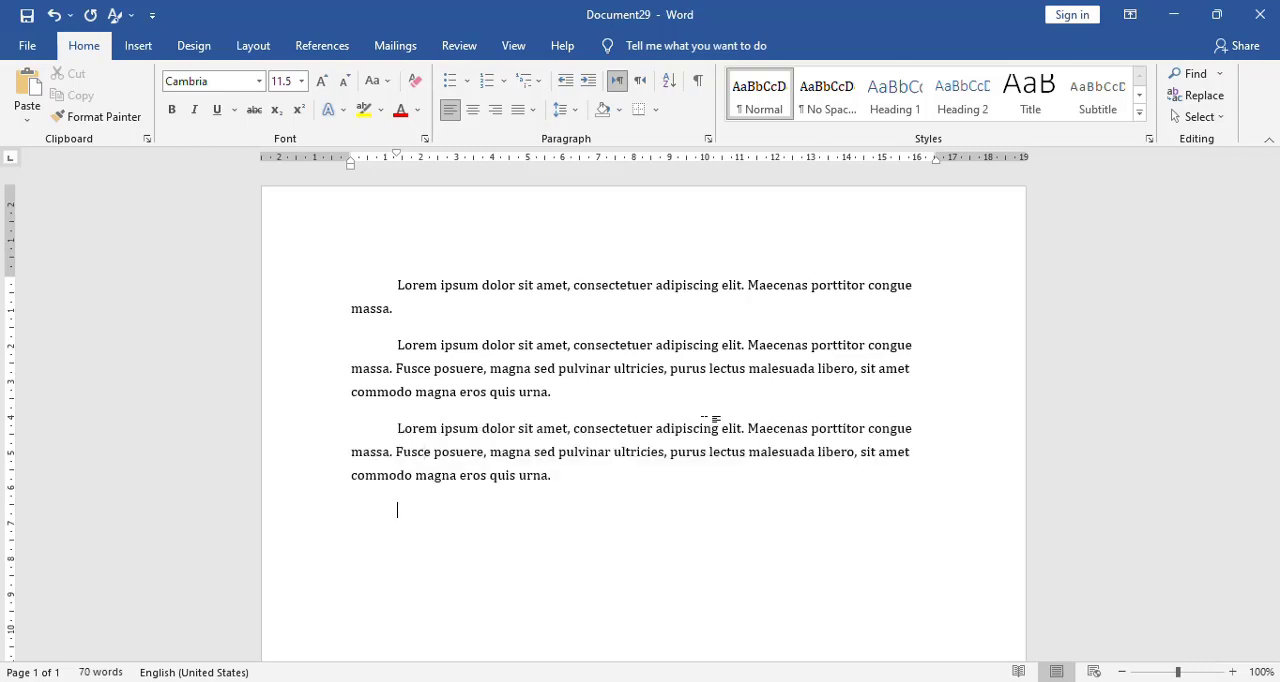